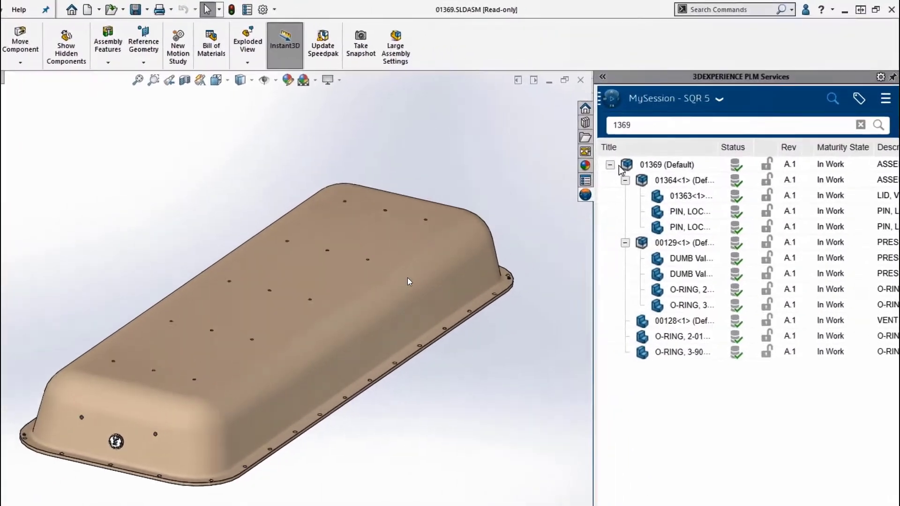
Step: Reserve the 01369 assembly for editing in the PLM session
{"action": "right_click", "coordinate": [681, 131]}
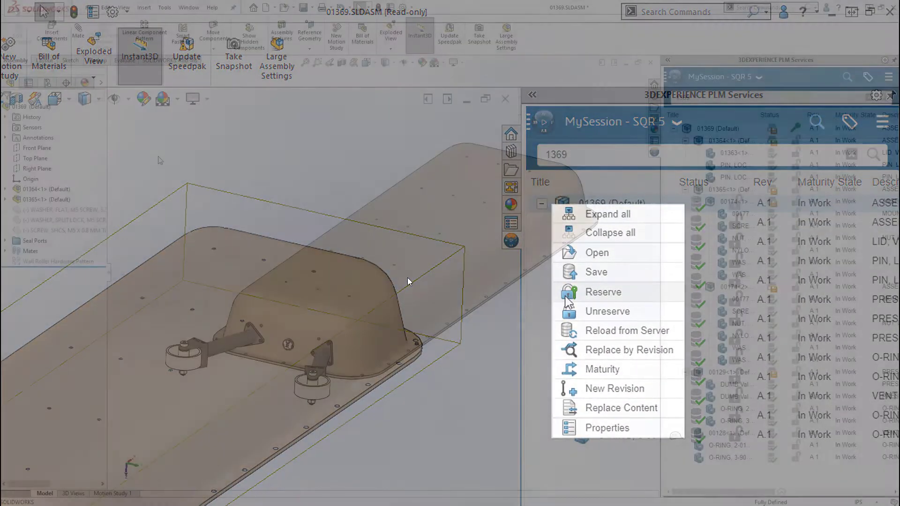
{"action": "left_click", "coordinate": [566, 298]}
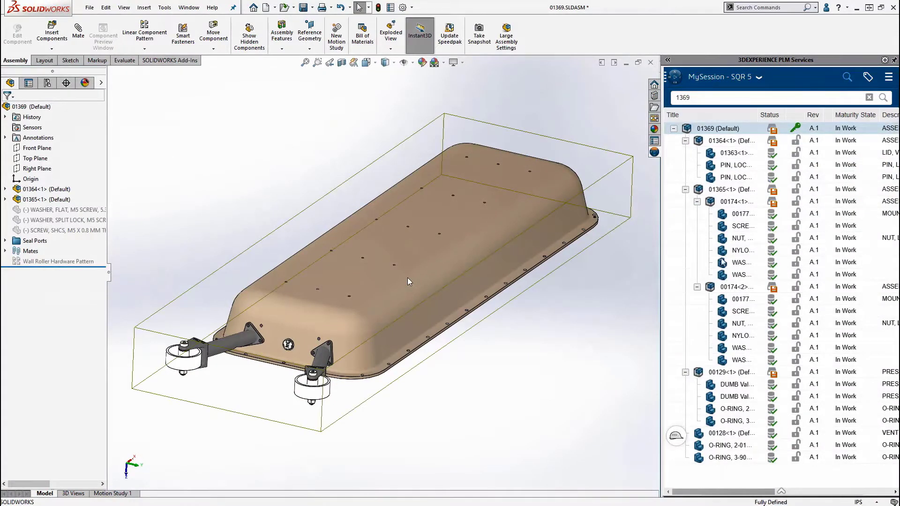
Step: Show the relations of assembly 01369 and open its parent assembly 02881 in Lightweight mode with hidden components loaded
{"action": "mouse_move", "coordinate": [781, 495]}
{"action": "left_click", "coordinate": [820, 469]}
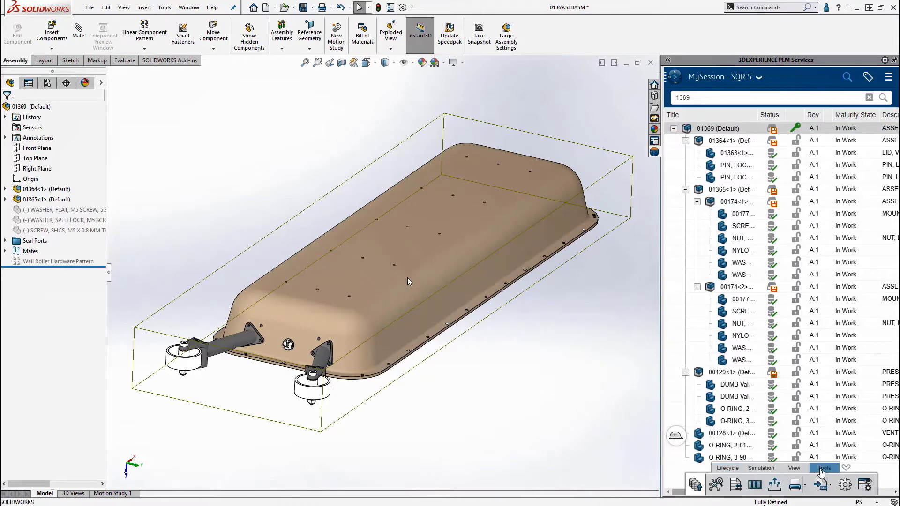
{"action": "left_click", "coordinate": [722, 485]}
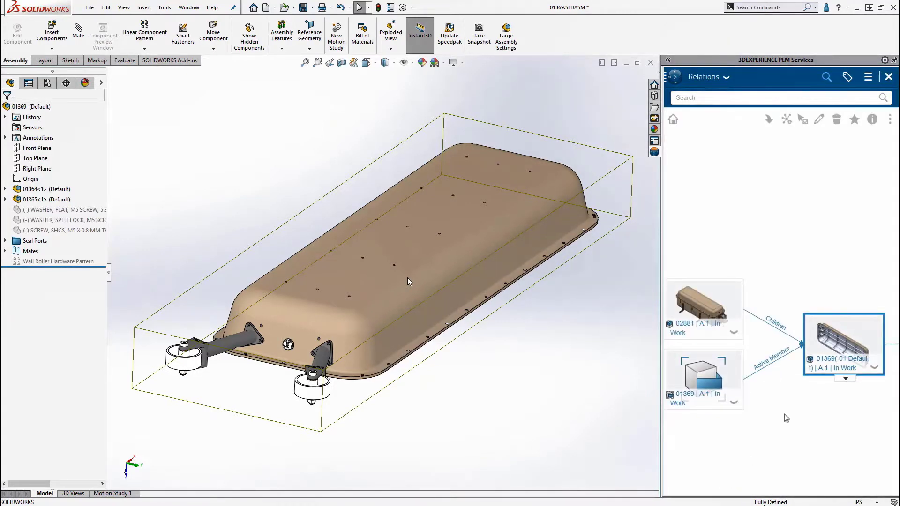
{"action": "left_click", "coordinate": [728, 309]}
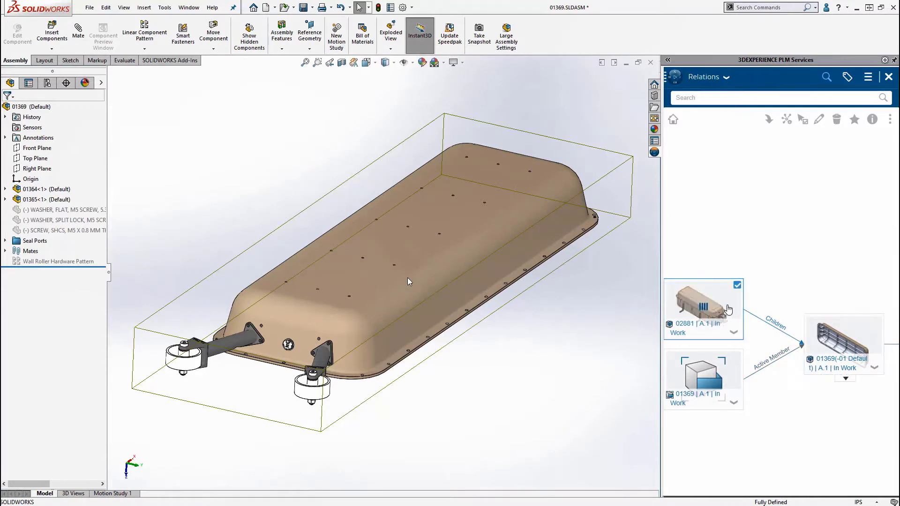
{"action": "left_click", "coordinate": [768, 121]}
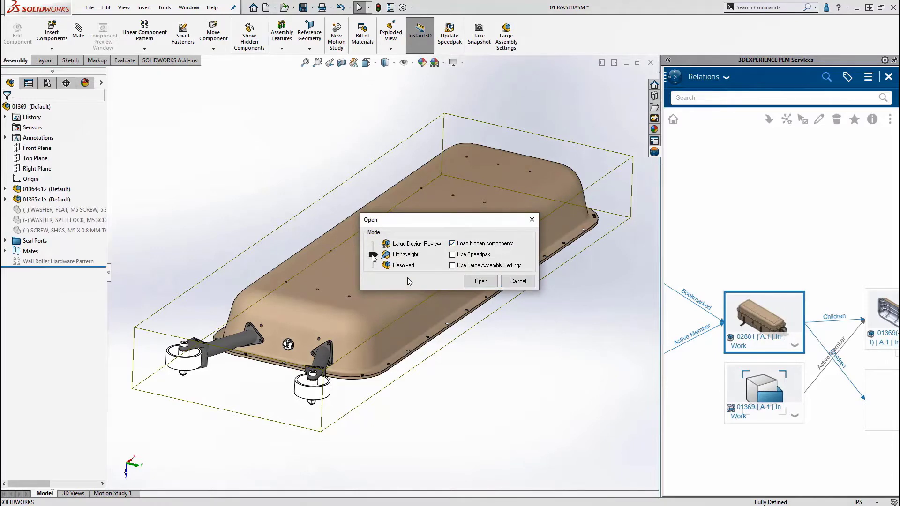
{"action": "left_click", "coordinate": [470, 283]}
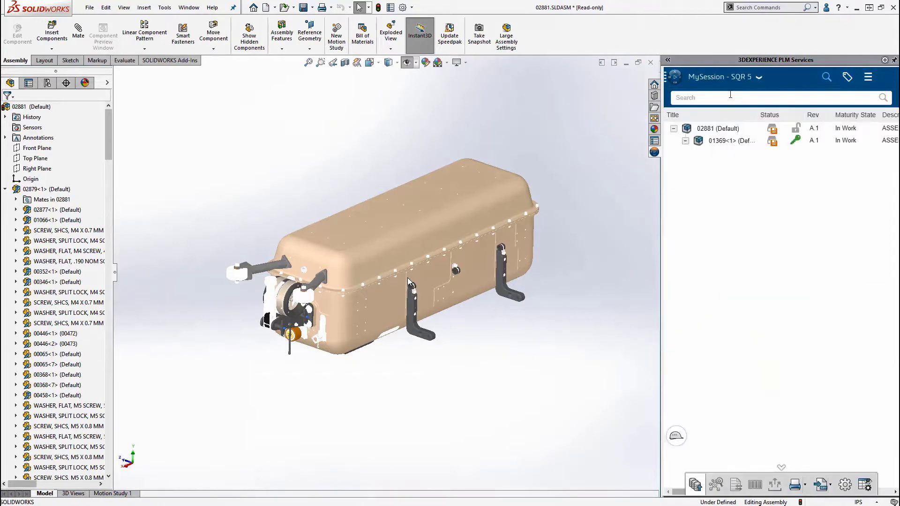
Step: Reserve assembly 02881 and save it to 3DEXPERIENCE with a new revision of 01369.SLDASM, releasing the reservation after saving
{"action": "right_click", "coordinate": [685, 134]}
{"action": "left_click", "coordinate": [690, 190]}
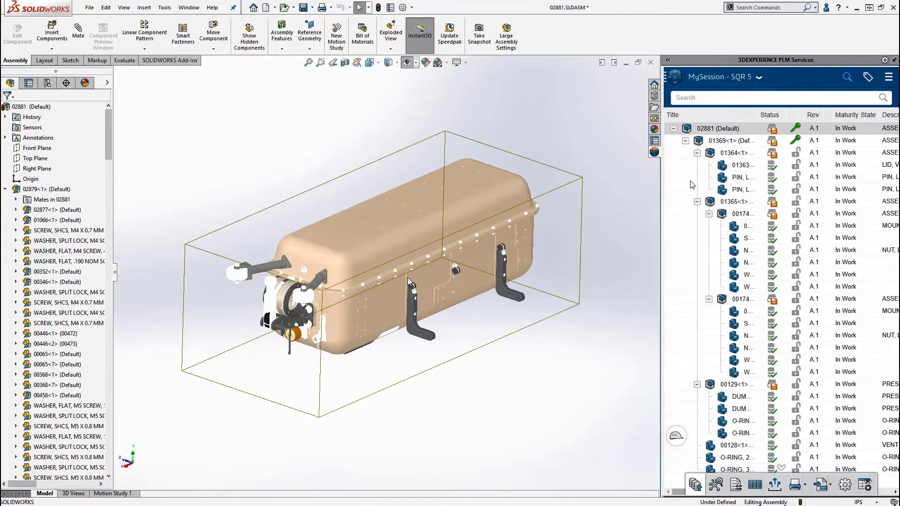
{"action": "right_click", "coordinate": [689, 131]}
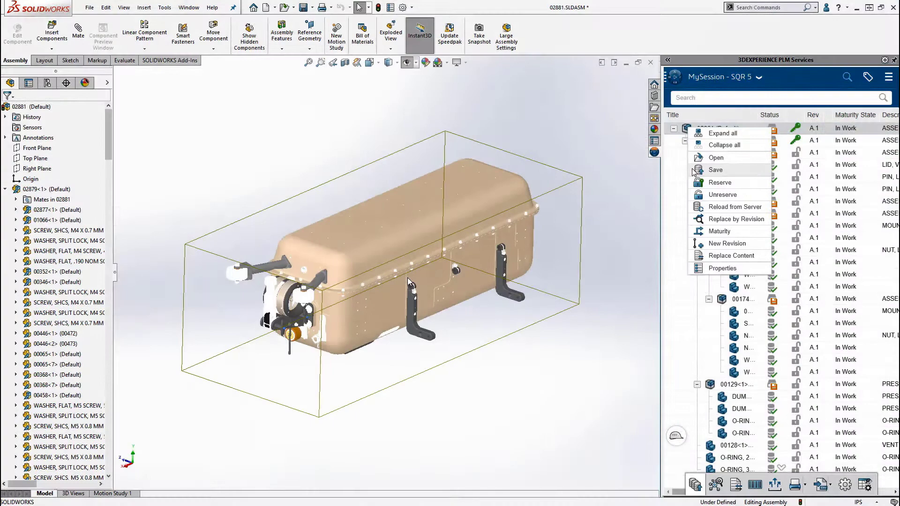
{"action": "left_click", "coordinate": [693, 171]}
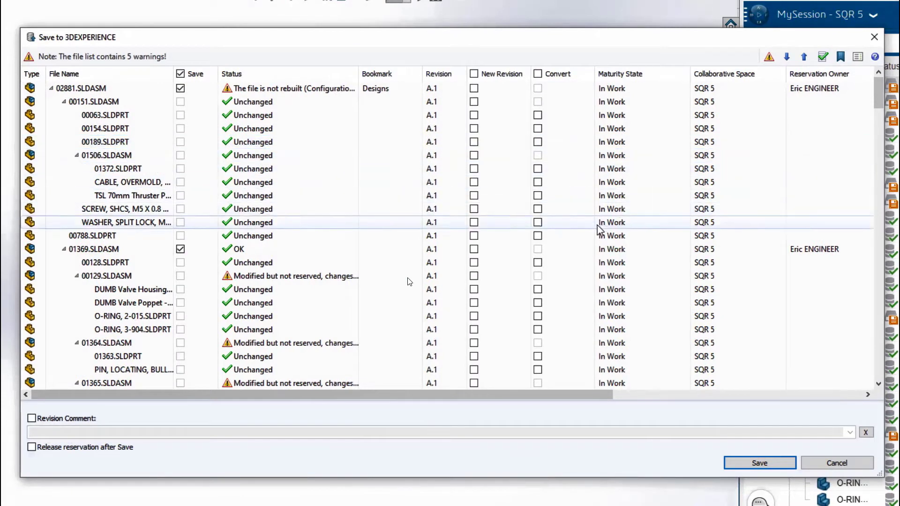
{"action": "left_click", "coordinate": [473, 249]}
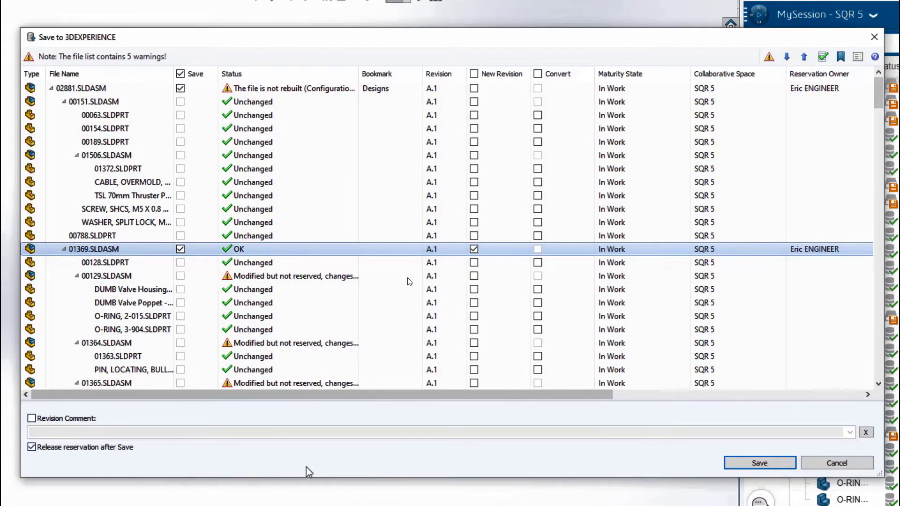
{"action": "left_click", "coordinate": [740, 464]}
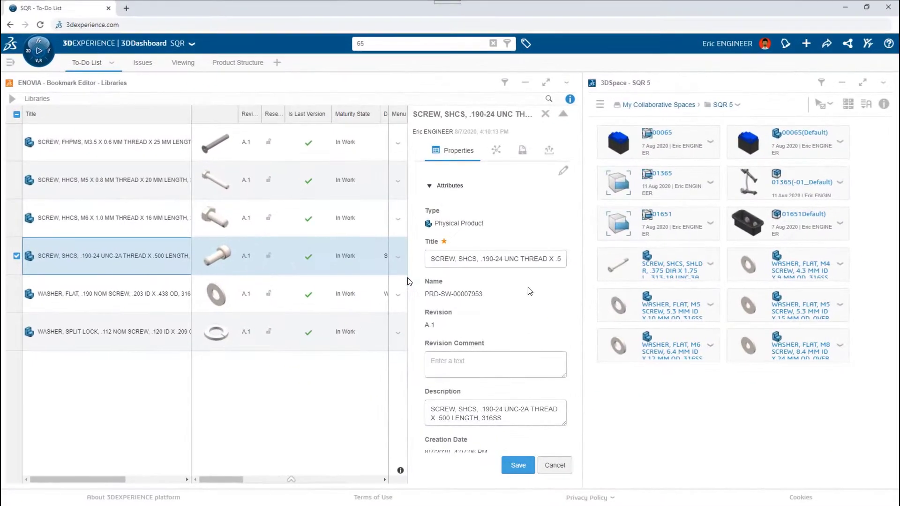
Step: Insert "-2A" after UNC in the title of the .190-24 socket head screw and show its where-used relations
{"action": "type", "text": "-2A"}
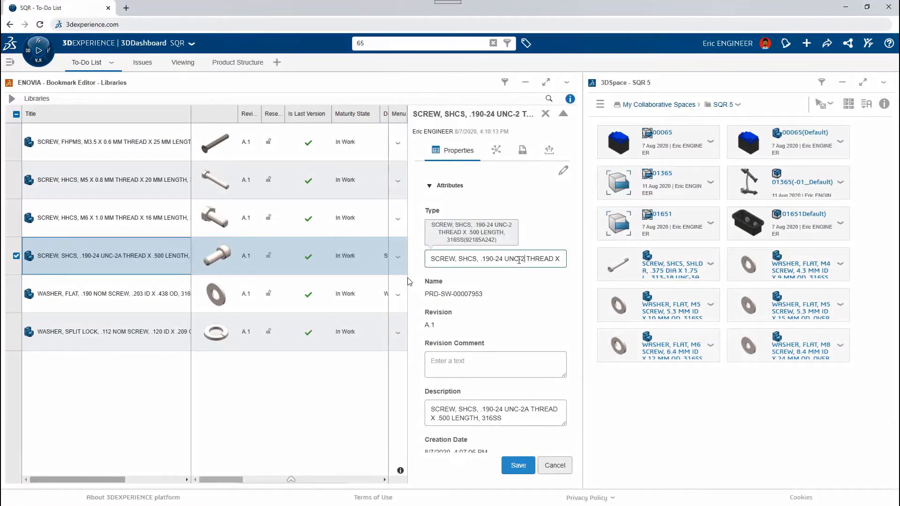
{"action": "left_click", "coordinate": [493, 158]}
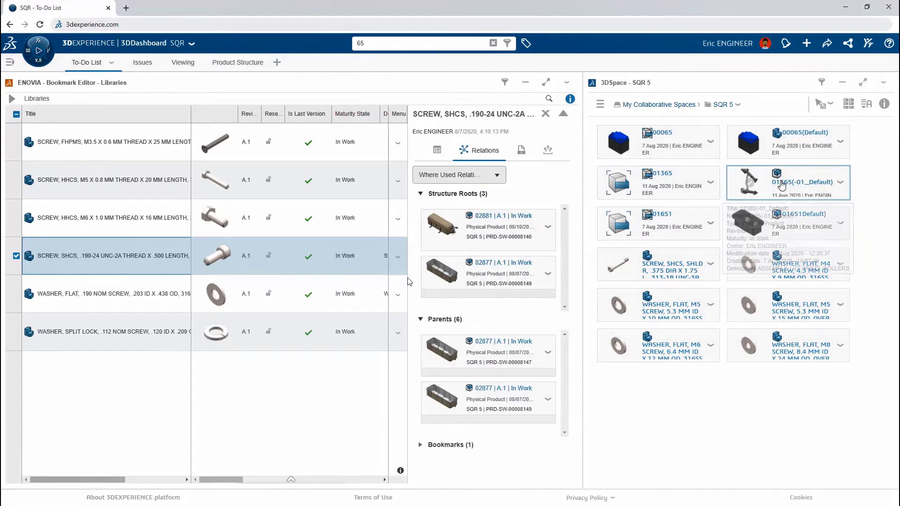
Step: Add assembly 01365(-01_Default) from the SQR 5 collaborative space to the Libraries bookmark
{"action": "left_click_drag", "start_coordinate": [781, 184], "coordinate": [230, 375]}
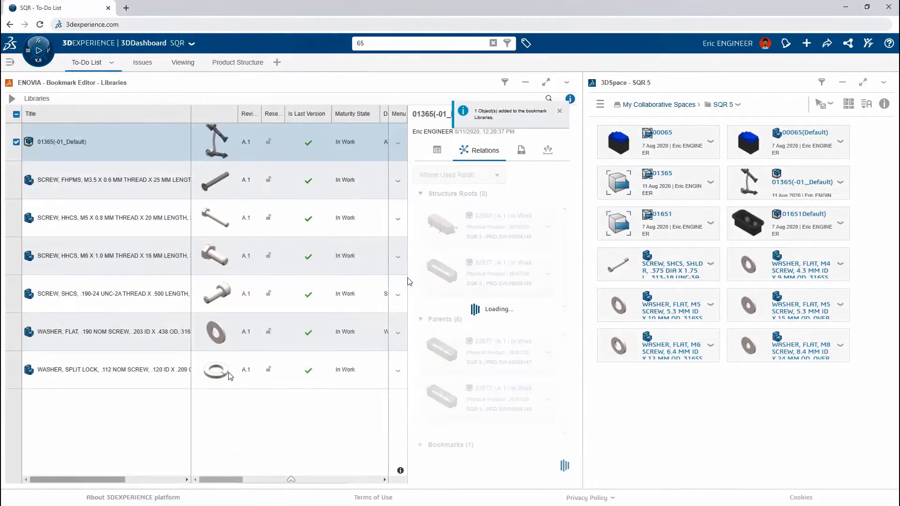
Step: Add the Collaborative Tasks widget above the Bookmark Editor and attach 01365(-01_Default) to the New roller assembly task
{"action": "left_click", "coordinate": [38, 55]}
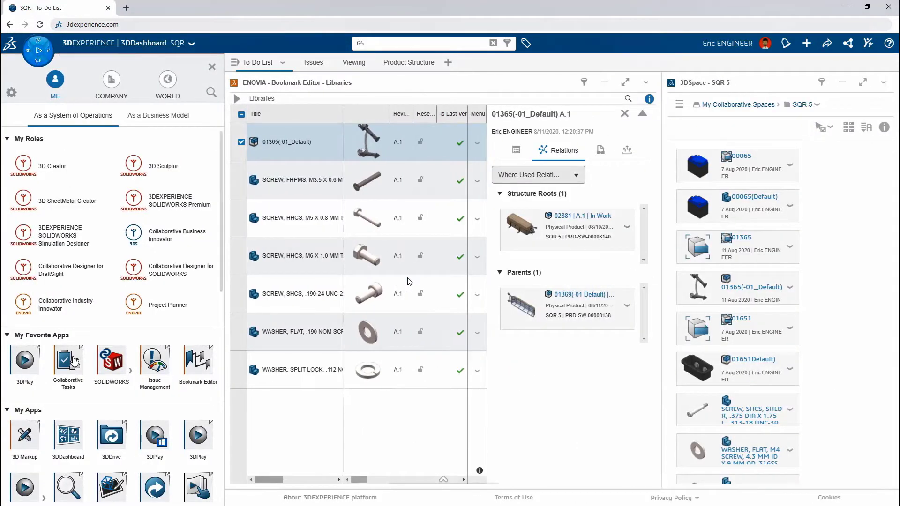
{"action": "left_click_drag", "start_coordinate": [74, 362], "coordinate": [523, 74]}
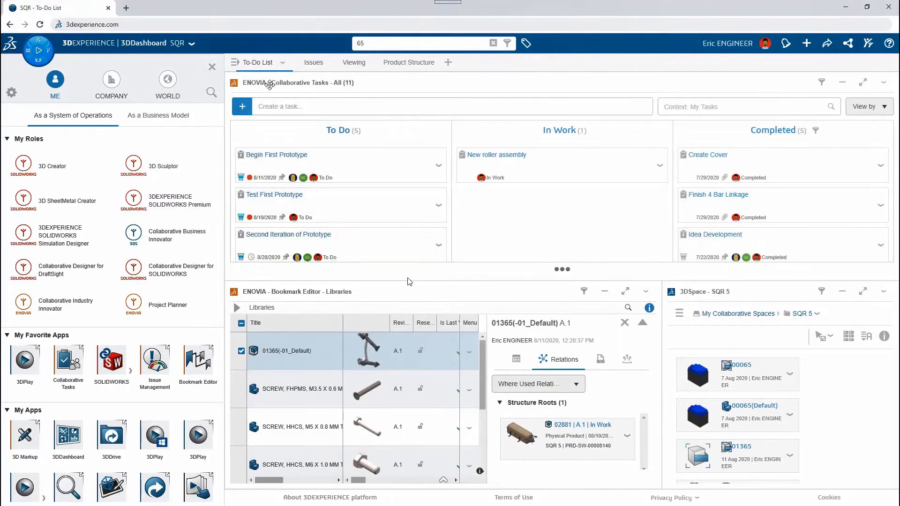
{"action": "left_click", "coordinate": [212, 71]}
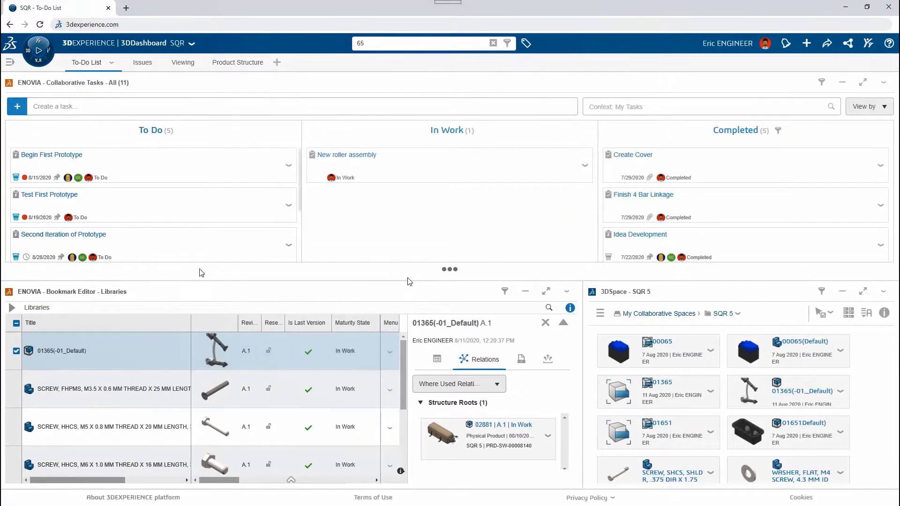
{"action": "left_click_drag", "start_coordinate": [61, 350], "coordinate": [411, 178]}
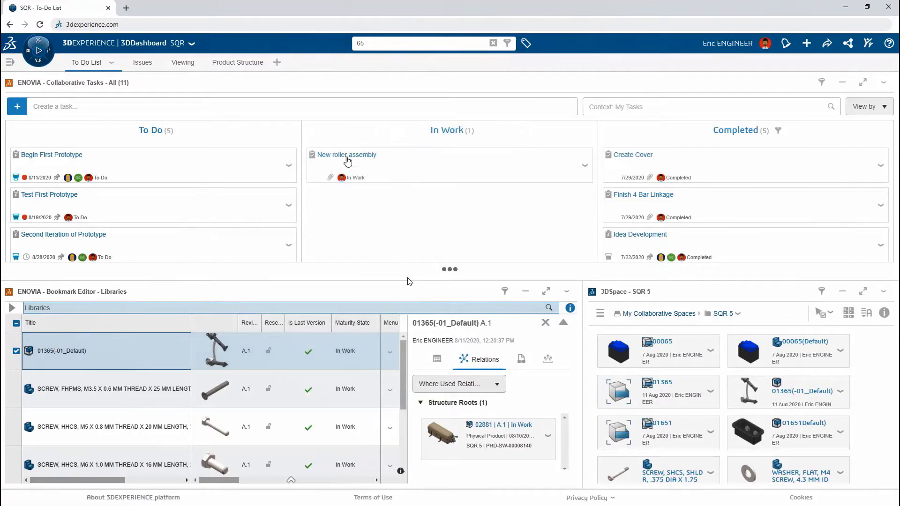
Step: Open recent product 02881 in the Product Structure dashboard and locate the 01365 lid wheel roller assembly in its structure
{"action": "left_click", "coordinate": [231, 71]}
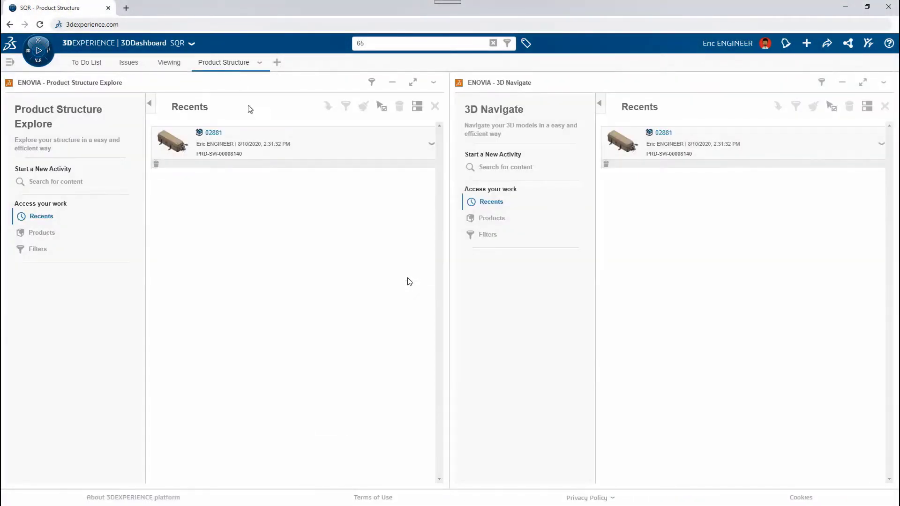
{"action": "left_click", "coordinate": [263, 157]}
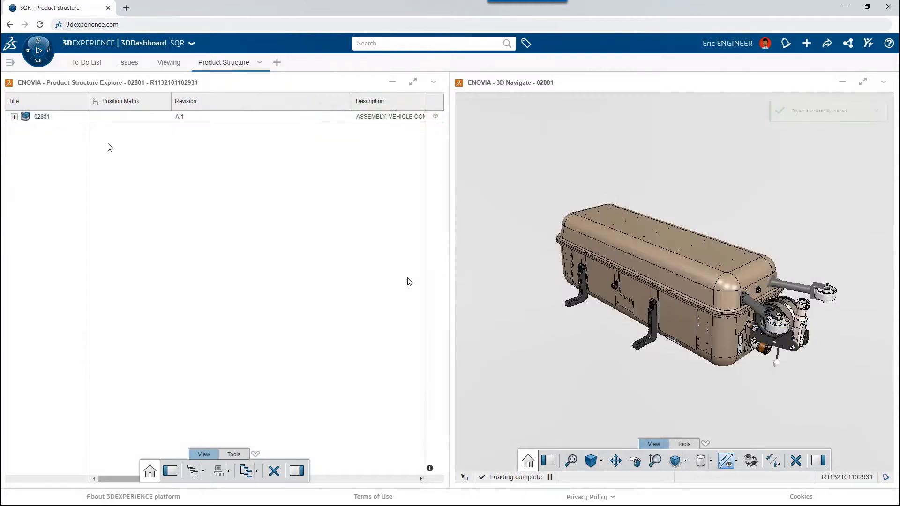
{"action": "right_click", "coordinate": [28, 119]}
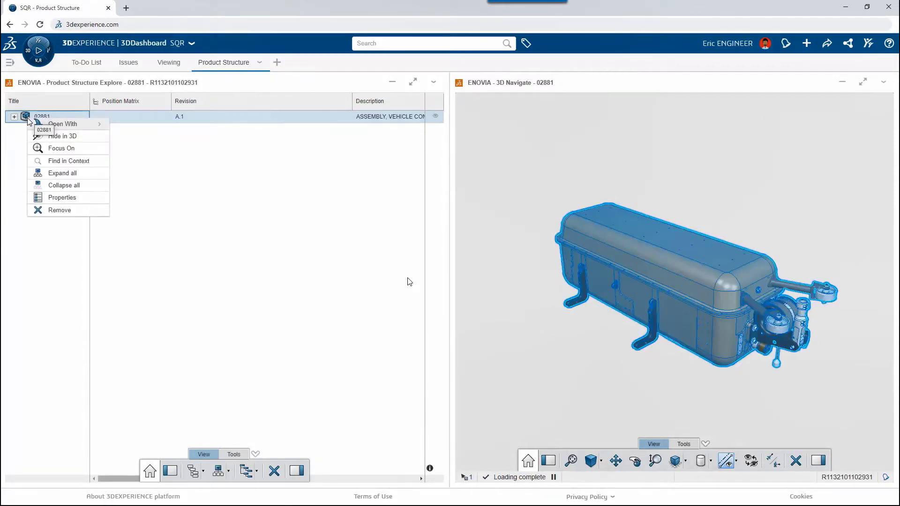
{"action": "left_click", "coordinate": [37, 161]}
{"action": "left_click", "coordinate": [70, 157]}
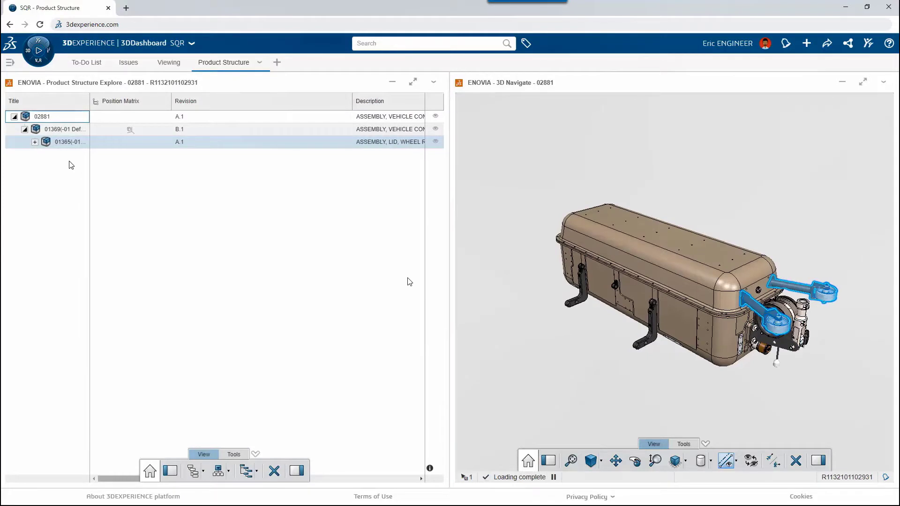
Step: Hide the Position Matrix column in the product structure table and fit the remaining columns to their content
{"action": "right_click", "coordinate": [146, 105]}
{"action": "left_click", "coordinate": [164, 151]}
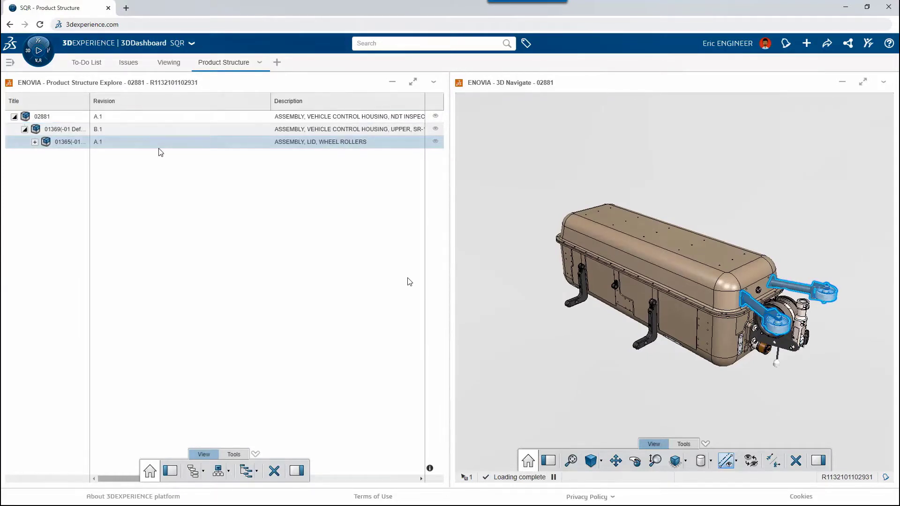
{"action": "right_click", "coordinate": [159, 109]}
{"action": "left_click", "coordinate": [187, 133]}
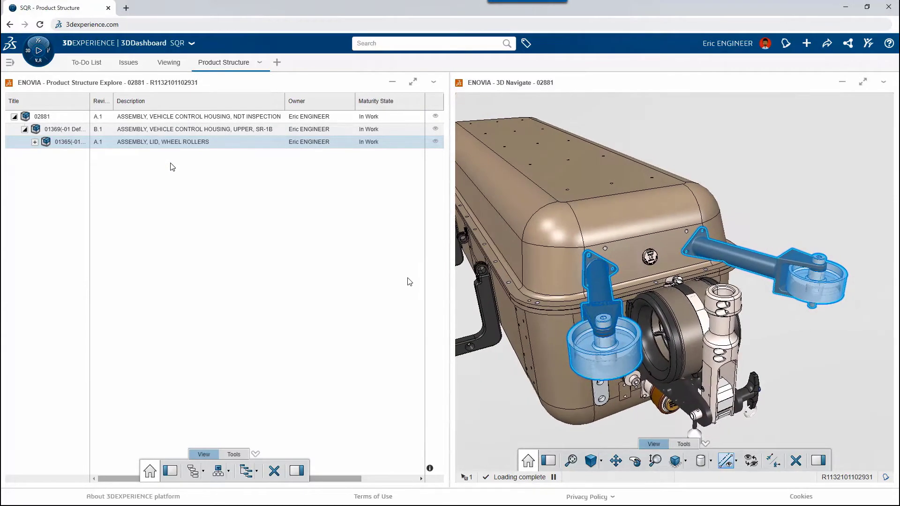
Step: Maximize the Product Structure Explore widget and display the properties of 01365 in a widened information pane
{"action": "left_click", "coordinate": [413, 82]}
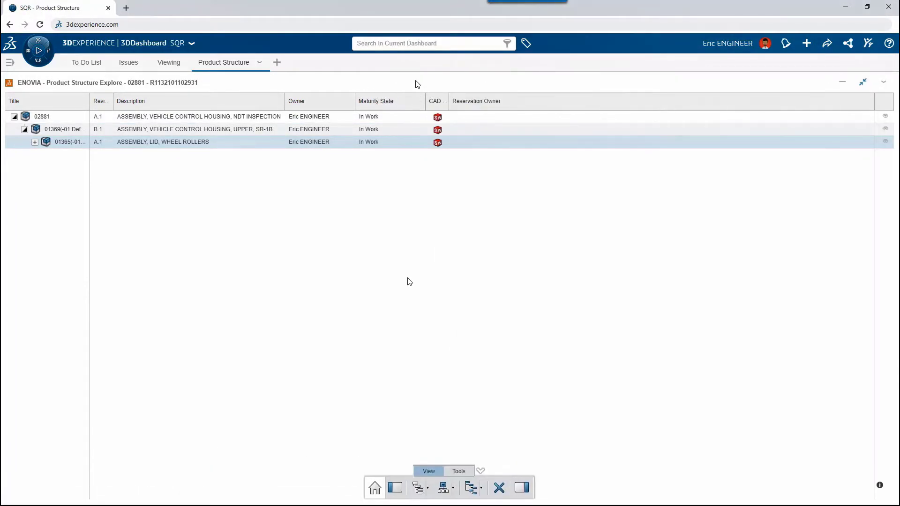
{"action": "left_click", "coordinate": [521, 487]}
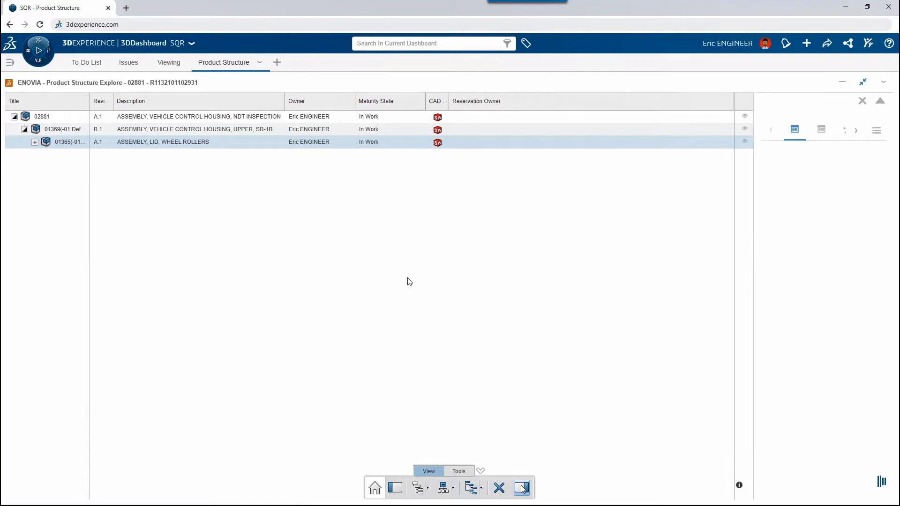
{"action": "left_click_drag", "start_coordinate": [751, 427], "coordinate": [546, 428]}
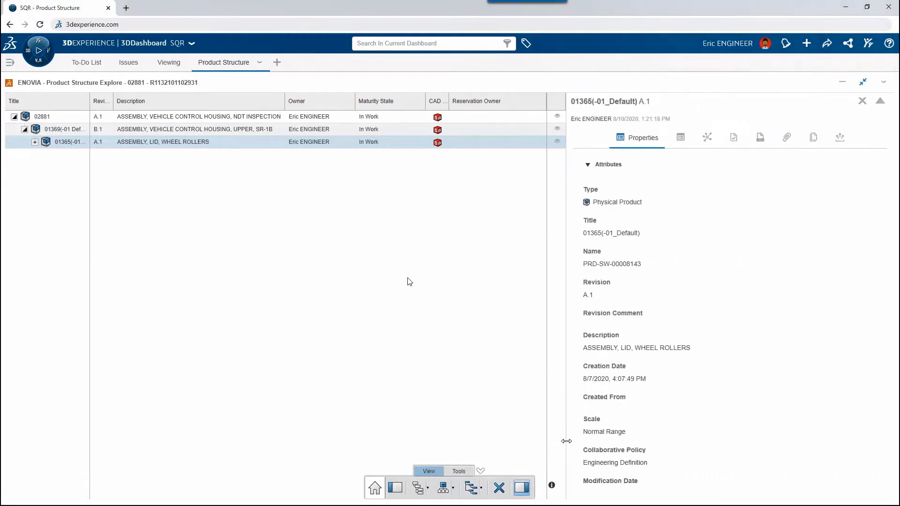
Step: Attach the existing Tools Required document to assembly 01365
{"action": "left_click", "coordinate": [789, 158]}
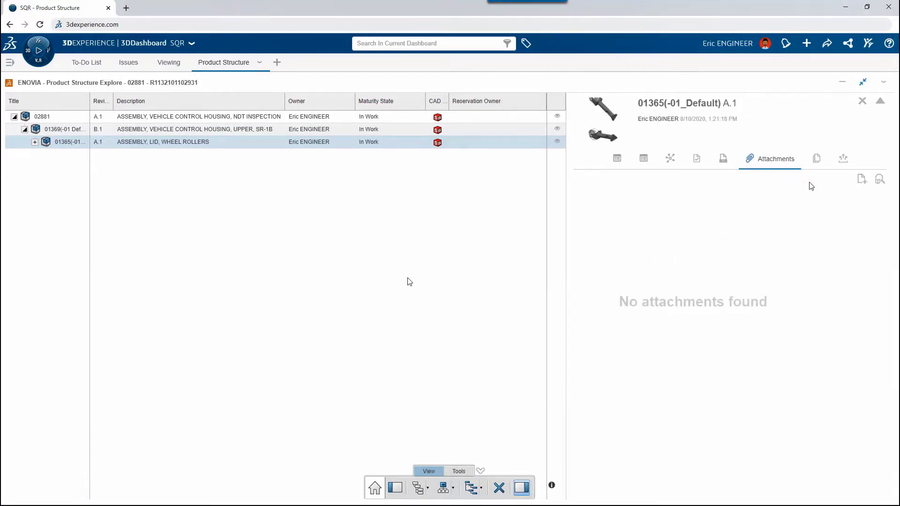
{"action": "left_click", "coordinate": [879, 181]}
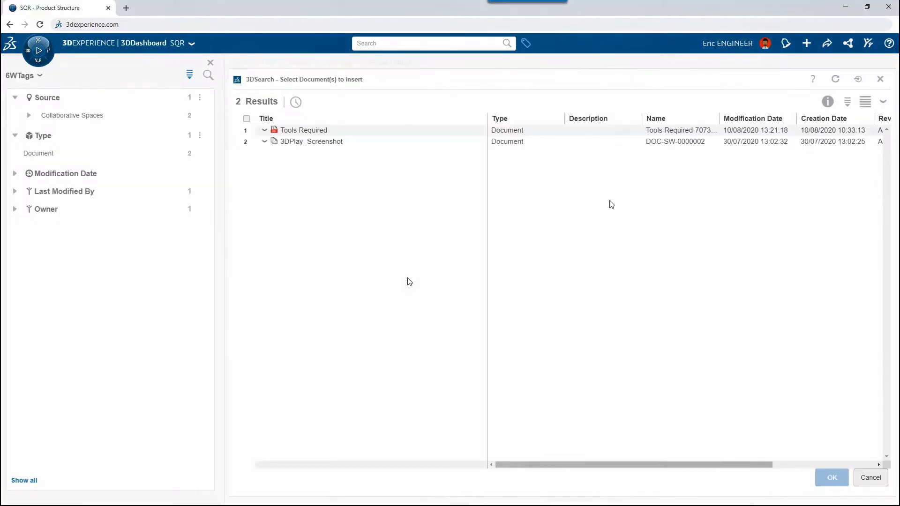
{"action": "left_click", "coordinate": [421, 132]}
{"action": "left_click", "coordinate": [832, 477]}
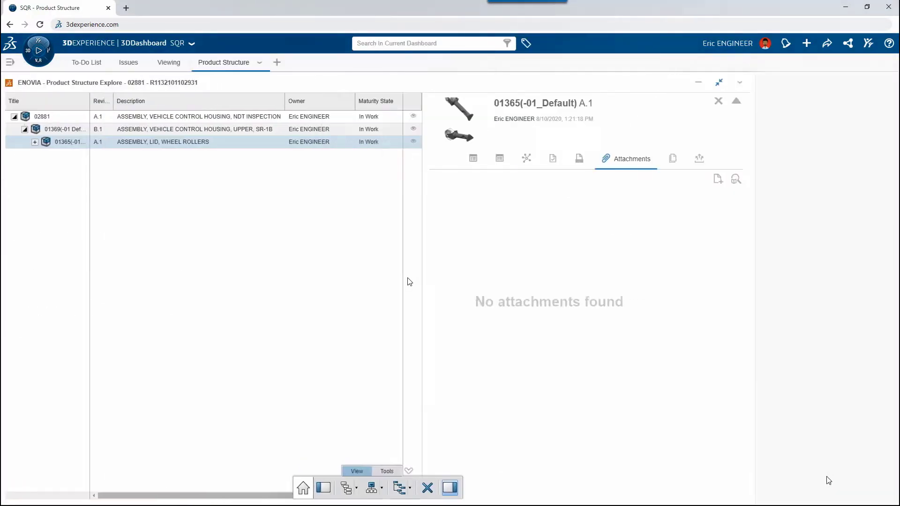
Step: Select the top-level assembly 02881 and open it in 3DPlay
{"action": "left_click", "coordinate": [43, 117]}
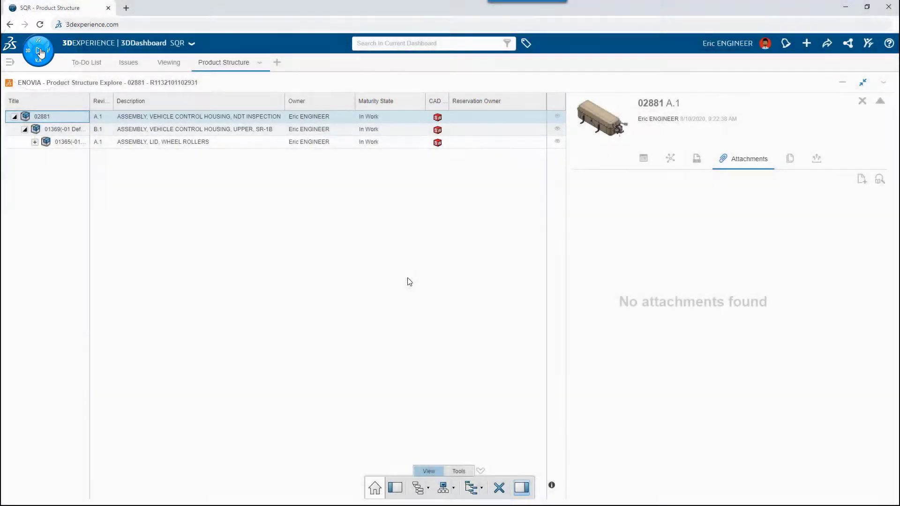
{"action": "left_click", "coordinate": [39, 50]}
{"action": "left_click", "coordinate": [24, 188]}
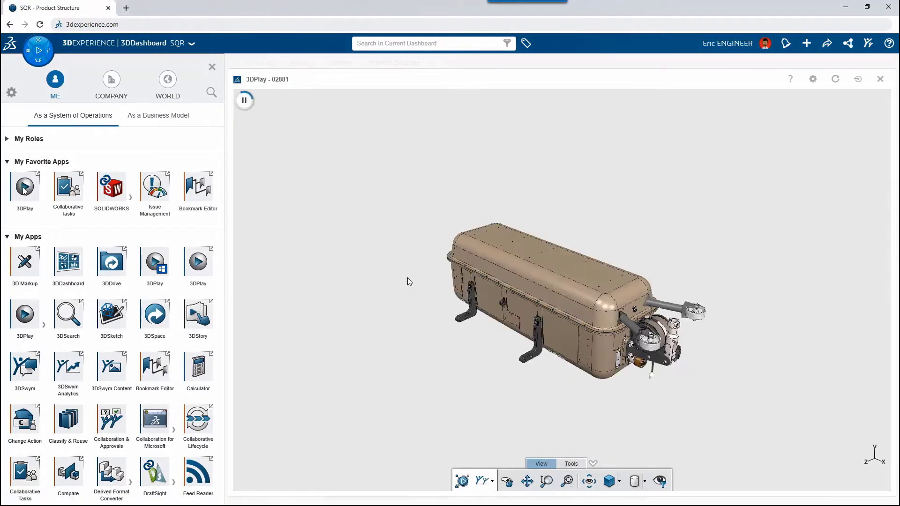
Step: Add the 3DPlay view of 02881 to the SQR dashboard's Viewing tab and save a screenshot of the model
{"action": "left_click", "coordinate": [857, 79]}
{"action": "left_click", "coordinate": [575, 162]}
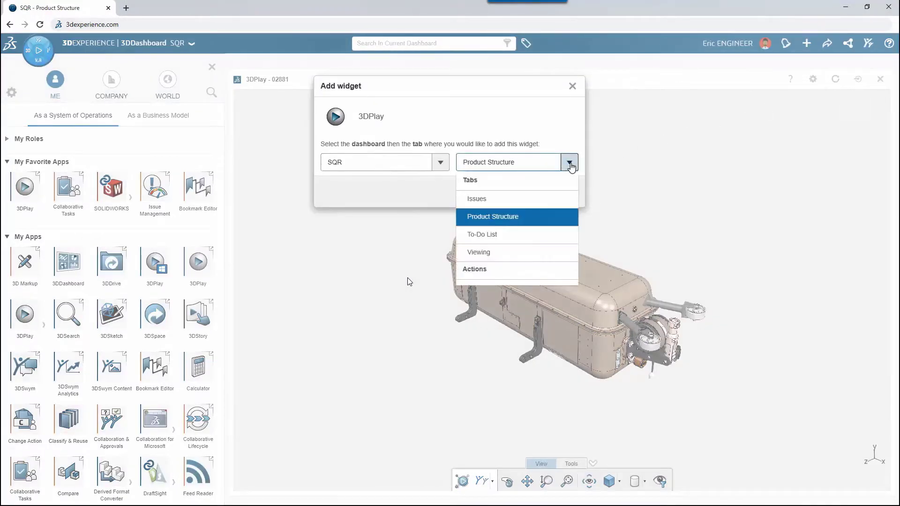
{"action": "left_click", "coordinate": [462, 255]}
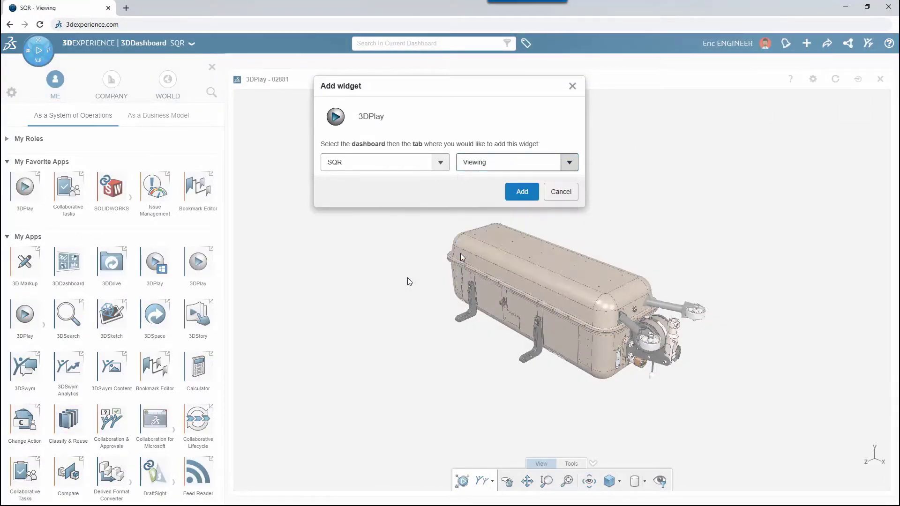
{"action": "left_click", "coordinate": [521, 191]}
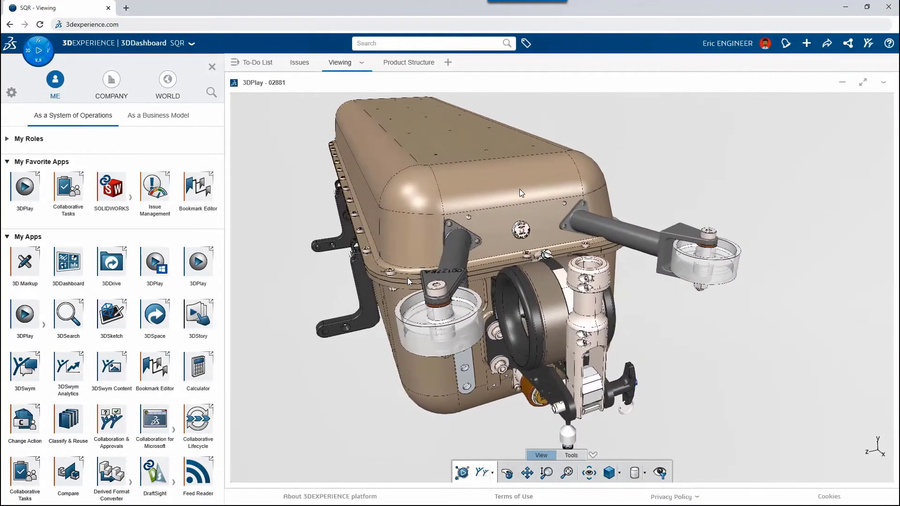
{"action": "left_click", "coordinate": [493, 474]}
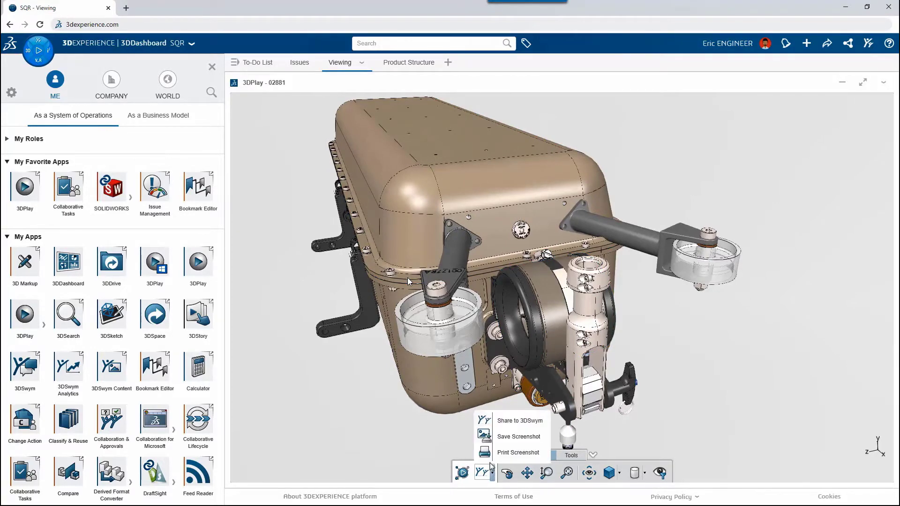
{"action": "left_click", "coordinate": [480, 435]}
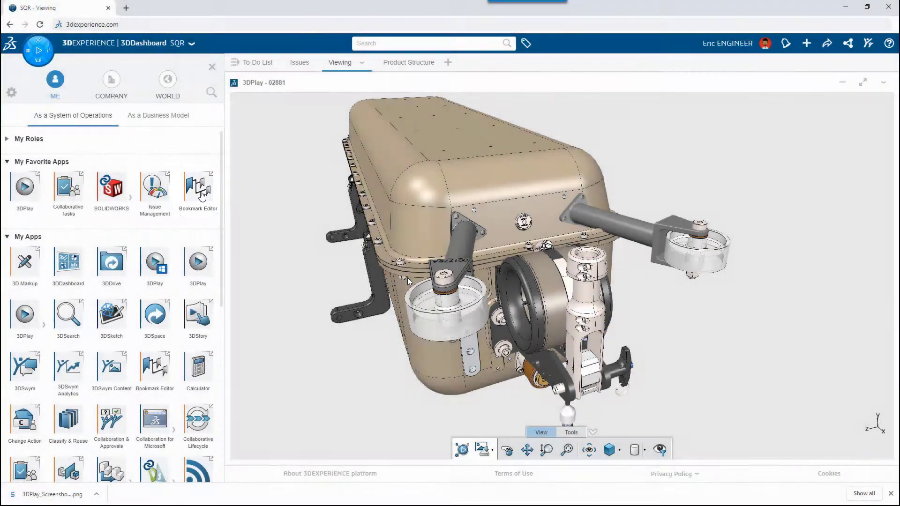
Step: Add Bookmark Editor beside 3DPlay on the Viewing tab, open the Designs bookmark, and dismiss the app list
{"action": "left_click_drag", "start_coordinate": [202, 194], "coordinate": [734, 208]}
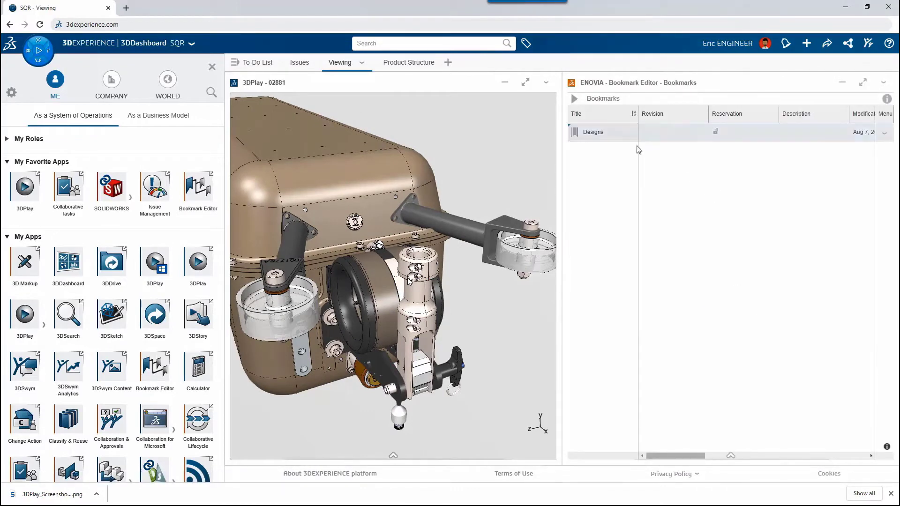
{"action": "double_click", "coordinate": [623, 136]}
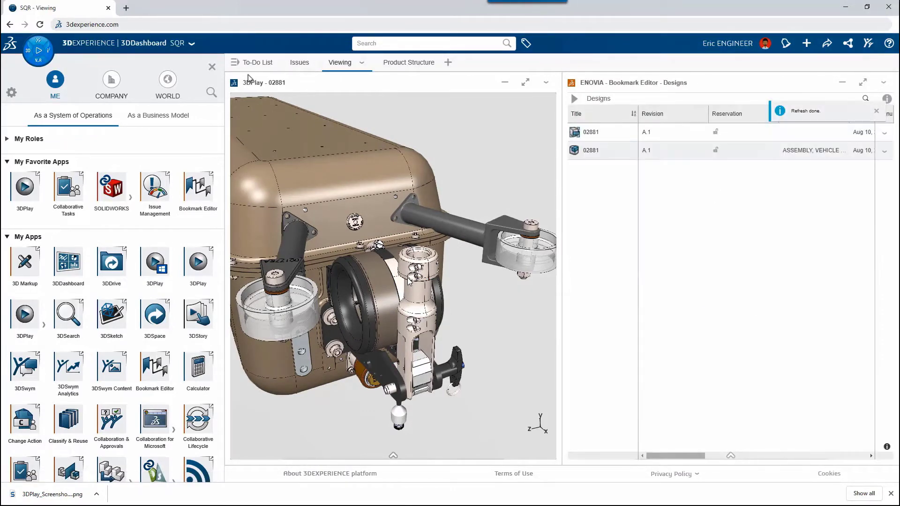
{"action": "left_click", "coordinate": [212, 67]}
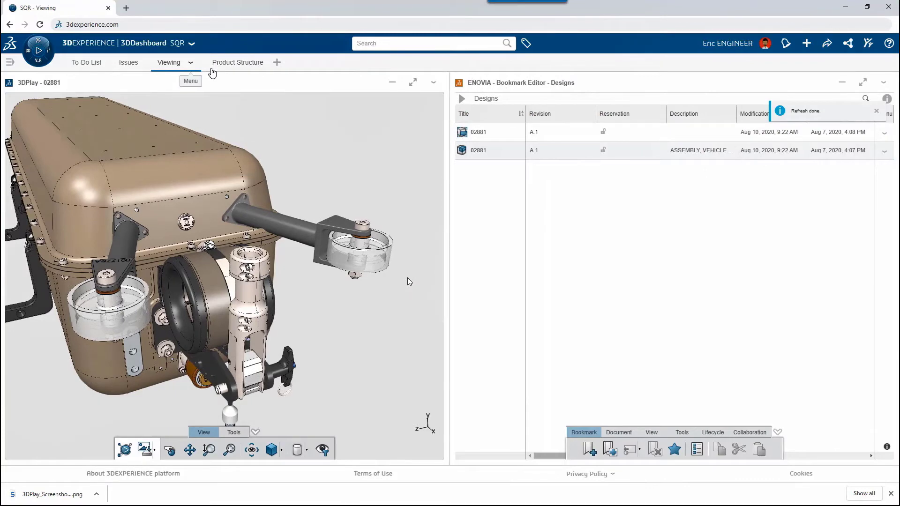
Step: Share a copy of the Viewing tab by public link and copy the generated link
{"action": "left_click", "coordinate": [191, 65]}
{"action": "left_click", "coordinate": [191, 84]}
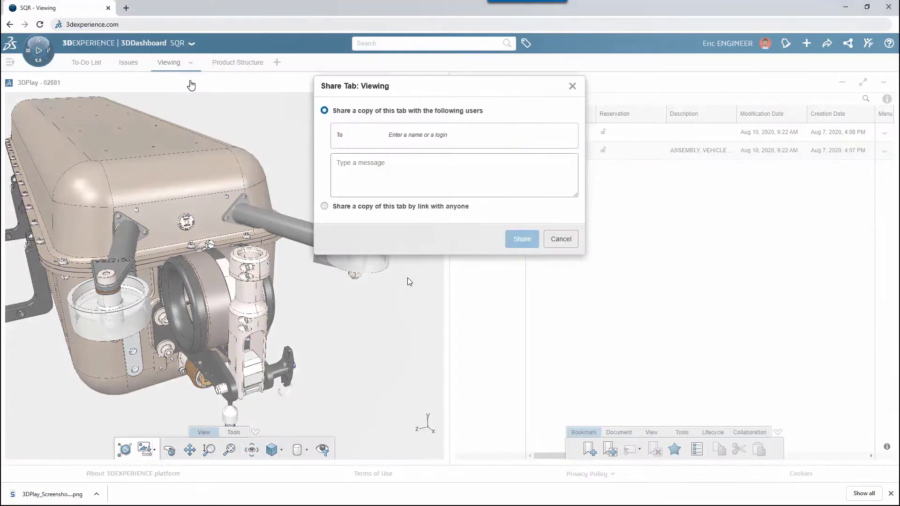
{"action": "left_click", "coordinate": [324, 207]}
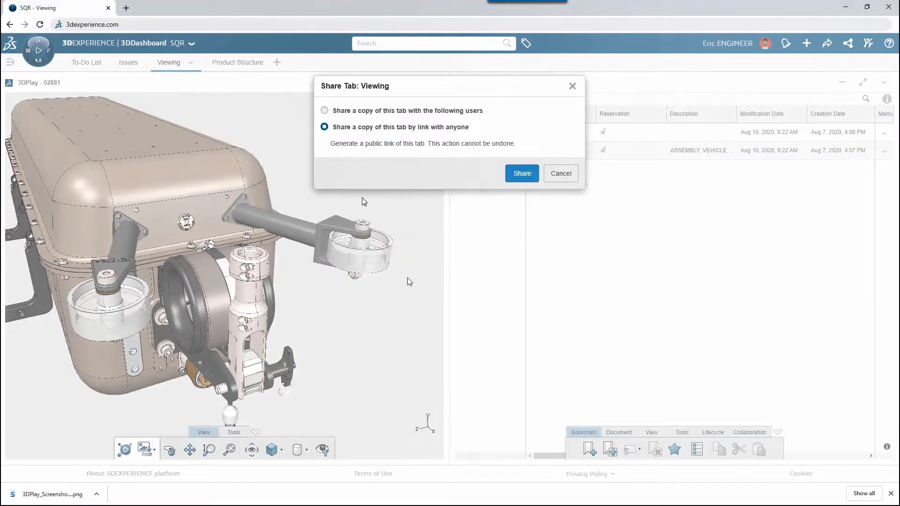
{"action": "left_click", "coordinate": [522, 173]}
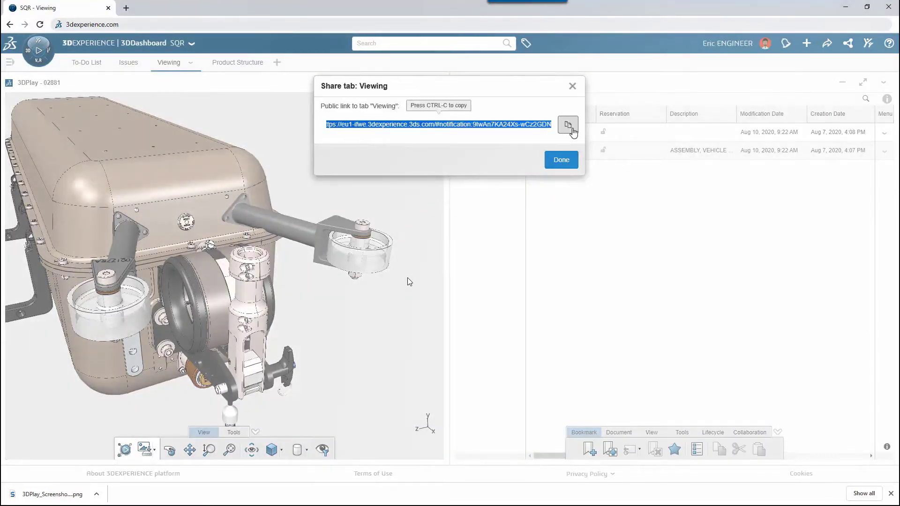
{"action": "left_click", "coordinate": [570, 129]}
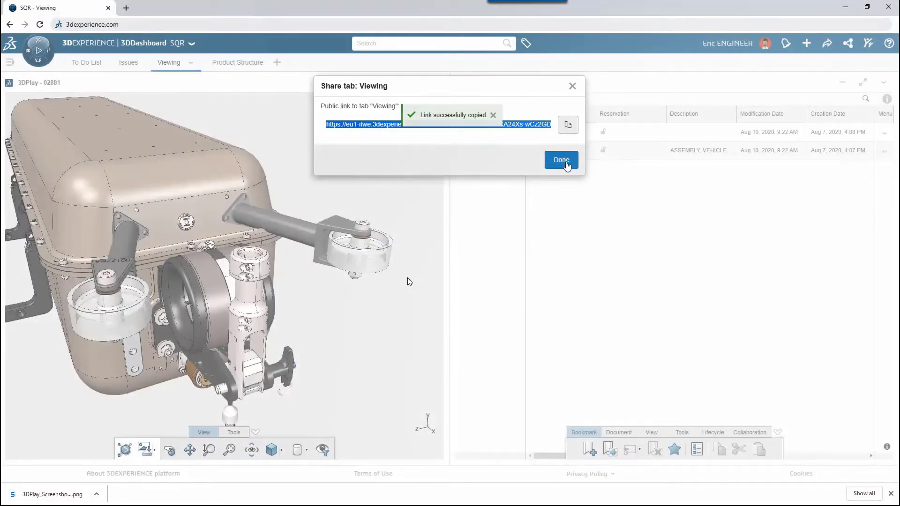
{"action": "left_click", "coordinate": [560, 160]}
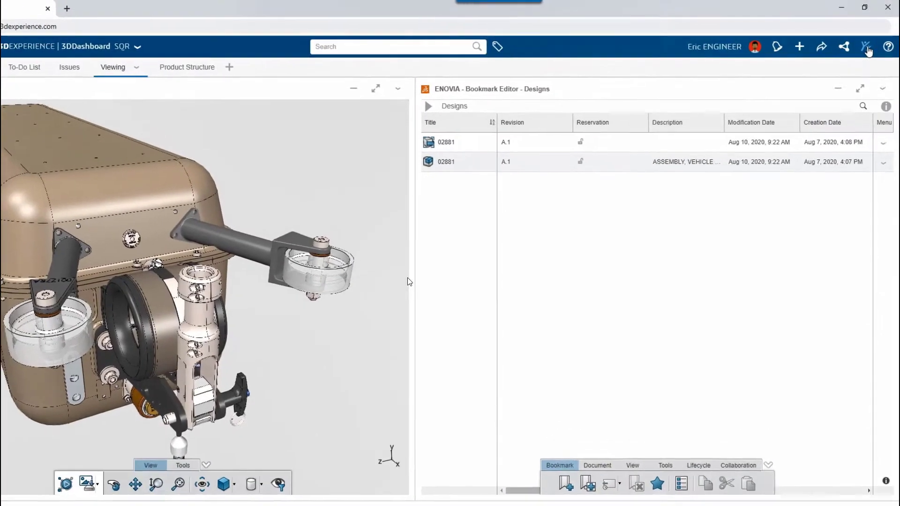
Step: Comment on the New customer request post, mentioning its author: "Done! Please review in this dashboard", with the copied link and the saved screenshot
{"action": "left_click", "coordinate": [868, 45]}
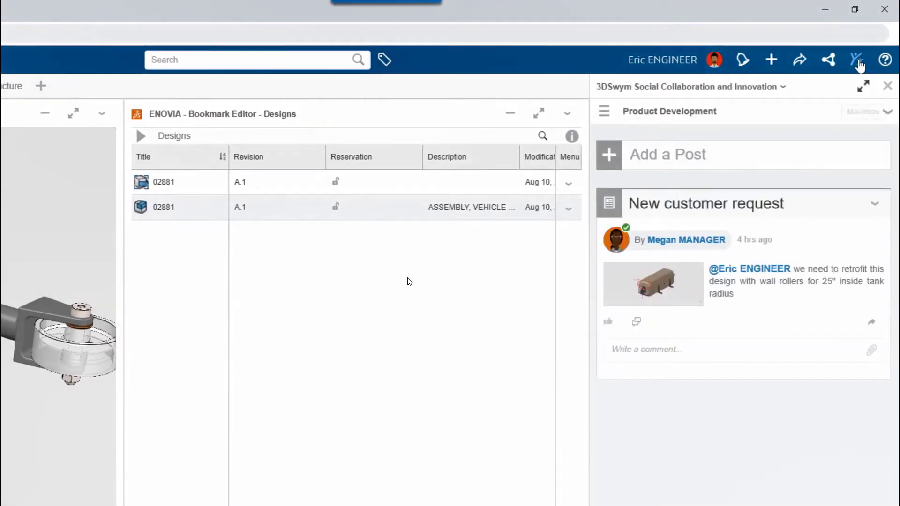
{"action": "left_click", "coordinate": [610, 350]}
{"action": "type", "text": "@mega"}
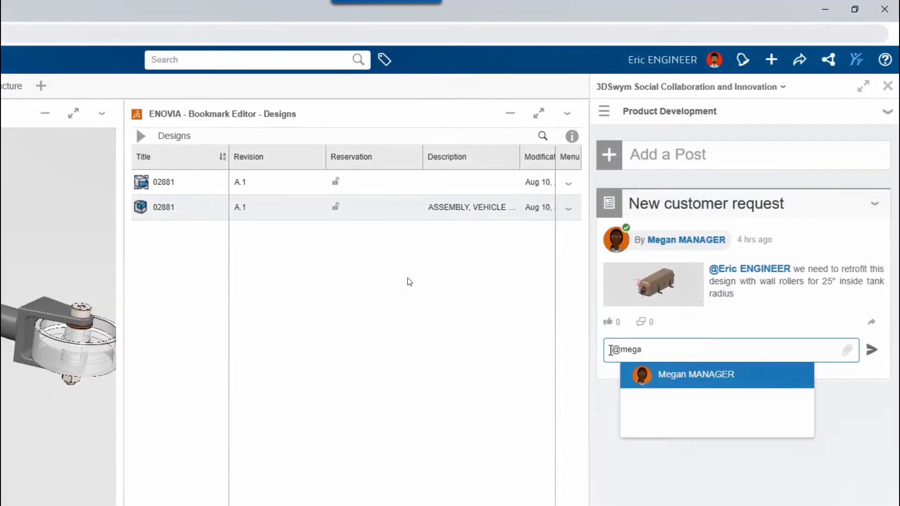
{"action": "left_click", "coordinate": [637, 370]}
{"action": "type", "text": "Done! Pleas"}
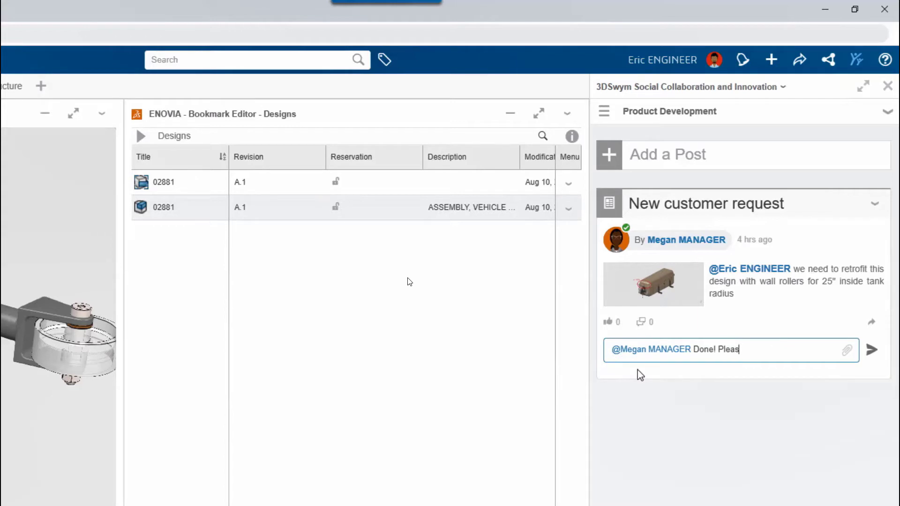
{"action": "type", "text": "e review in this dashboard"}
{"action": "key", "text": "ctrl+v"}
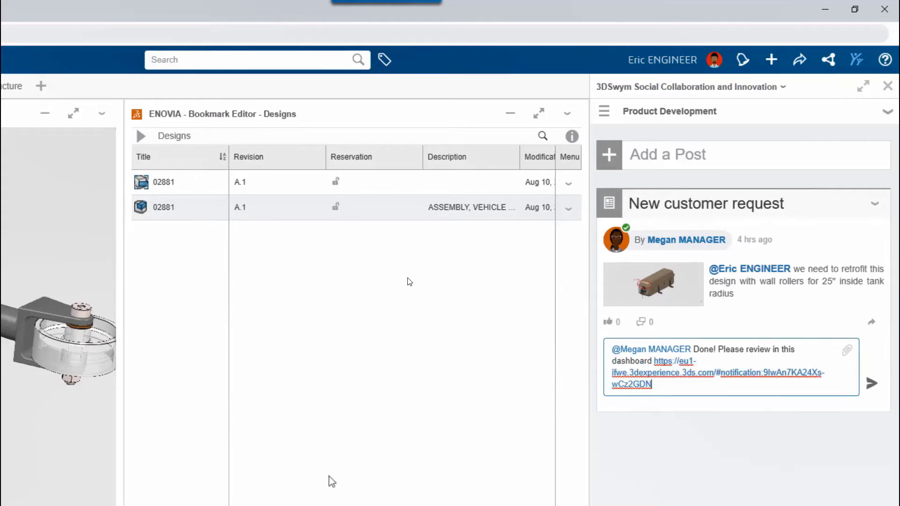
{"action": "left_click_drag", "start_coordinate": [409, 281], "coordinate": [732, 416]}
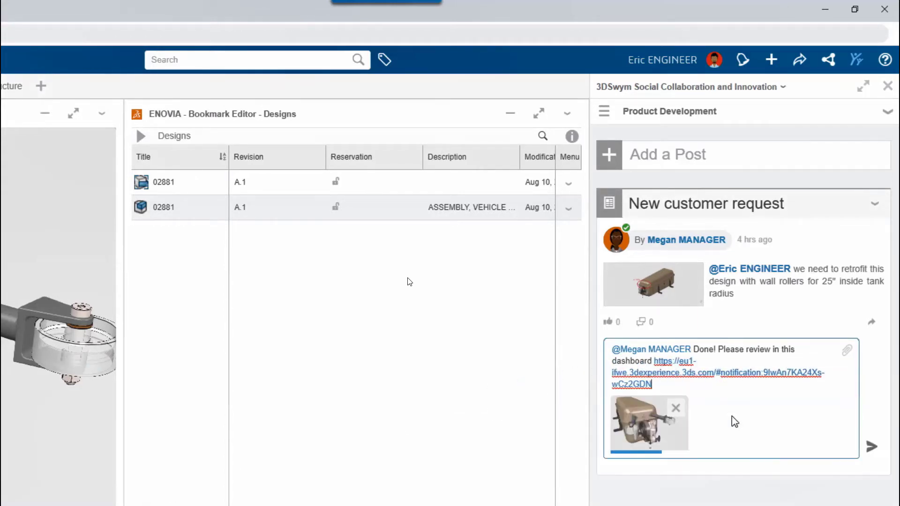
{"action": "left_click", "coordinate": [870, 446]}
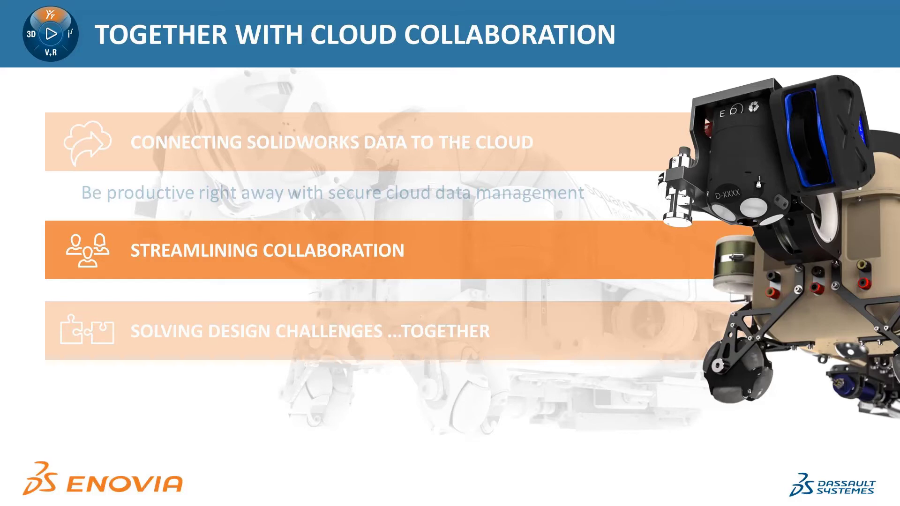
{"action": "left_click", "coordinate": [576, 347]}
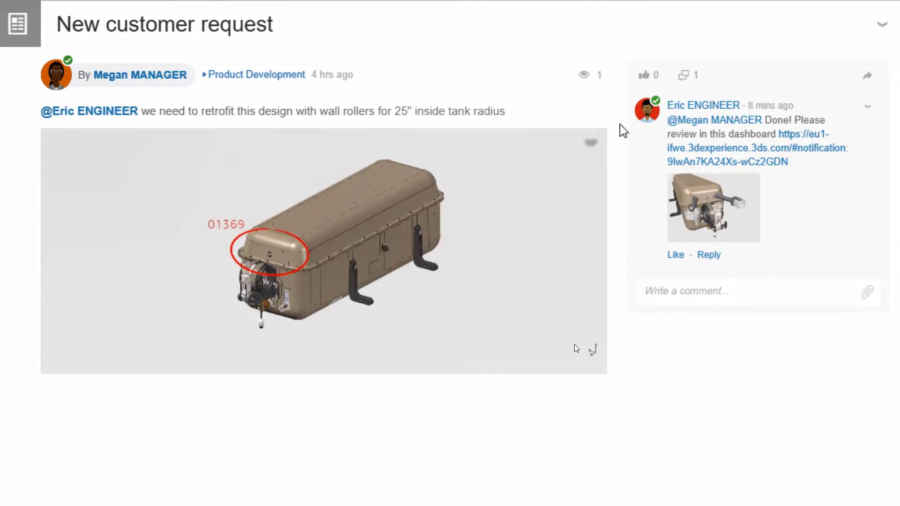
Step: Add the shared Viewing tab to the manager's SQR dashboard from the comment's link and maximize its 3DPlay widget
{"action": "left_click_drag", "start_coordinate": [381, 84], "coordinate": [326, 27]}
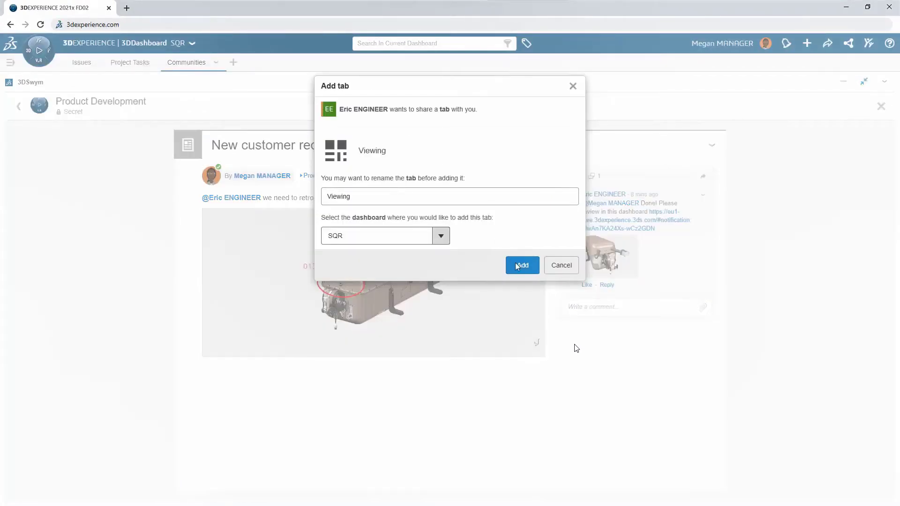
{"action": "left_click", "coordinate": [520, 265]}
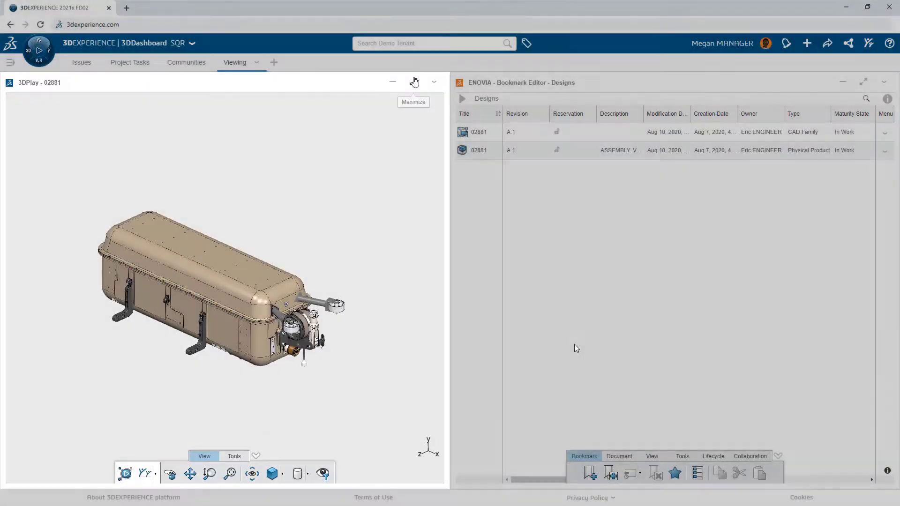
{"action": "left_click", "coordinate": [413, 82]}
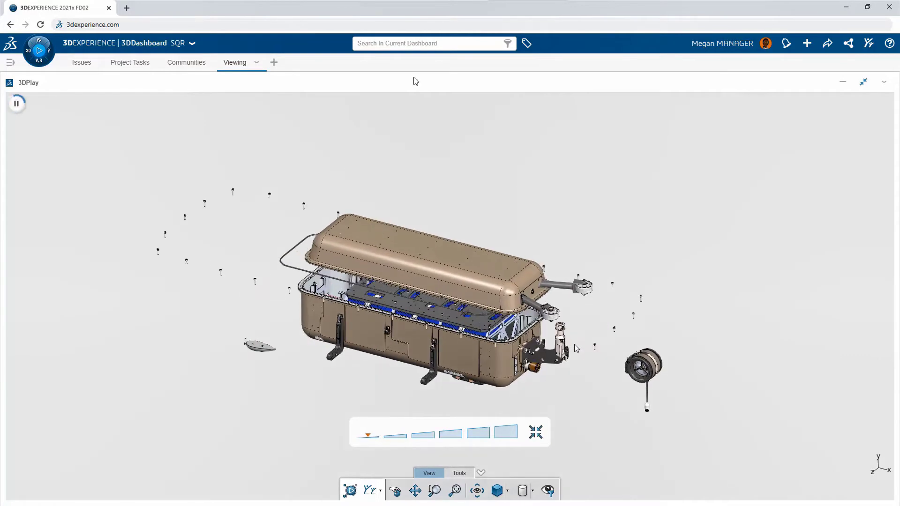
Step: Explode the assembly in 3DPlay to inspect its components and collapse it again
{"action": "left_click", "coordinate": [420, 432]}
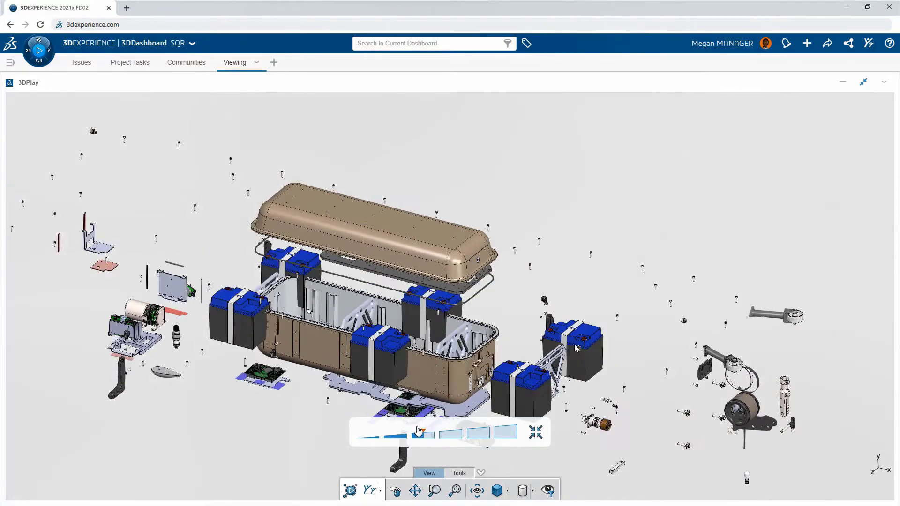
{"action": "left_click", "coordinate": [454, 472]}
{"action": "left_click", "coordinate": [440, 491]}
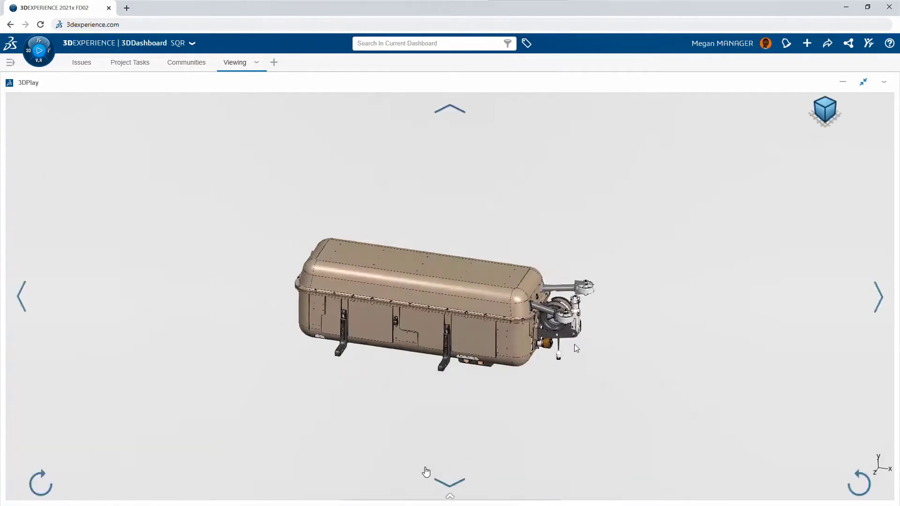
Step: Measure the minimum distance between the cover's central hole and one wall roller's axle in a top view of the assembly
{"action": "left_click", "coordinate": [450, 497]}
{"action": "left_click_drag", "start_coordinate": [458, 414], "coordinate": [461, 276]}
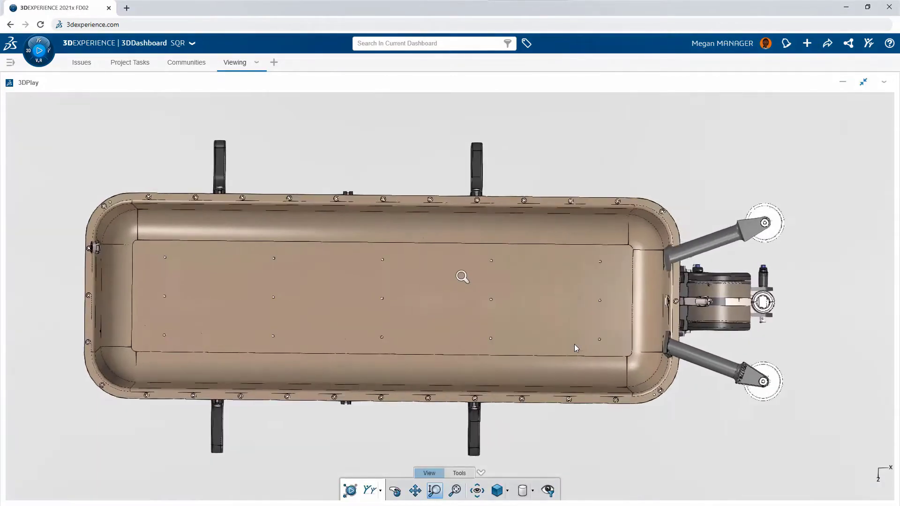
{"action": "left_click", "coordinate": [459, 473]}
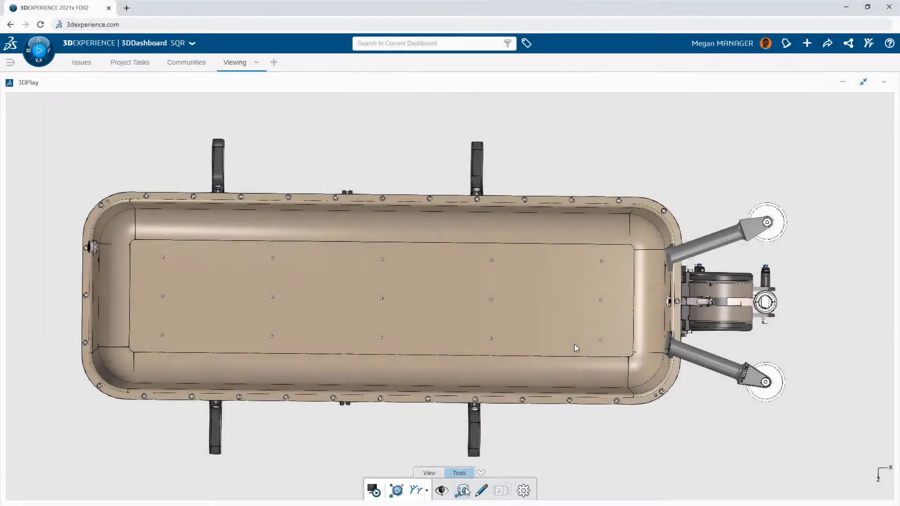
{"action": "left_click", "coordinate": [464, 490]}
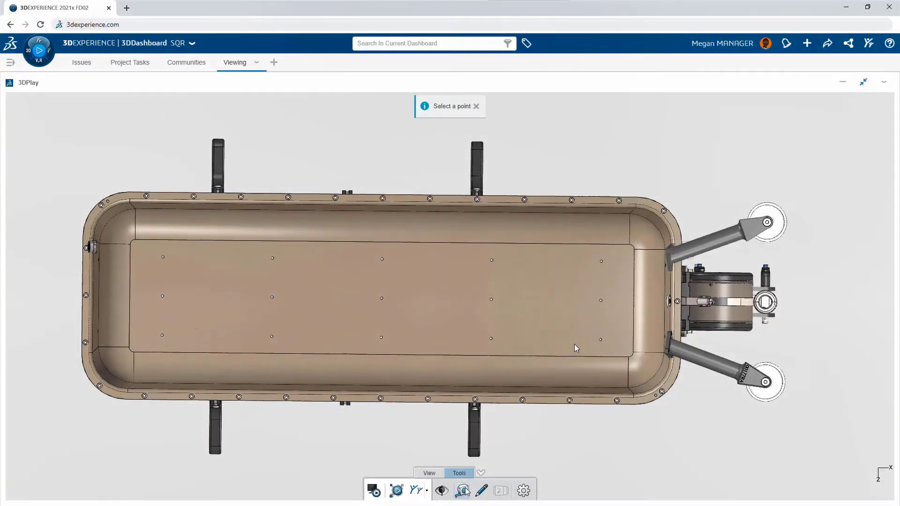
{"action": "left_click", "coordinate": [380, 298]}
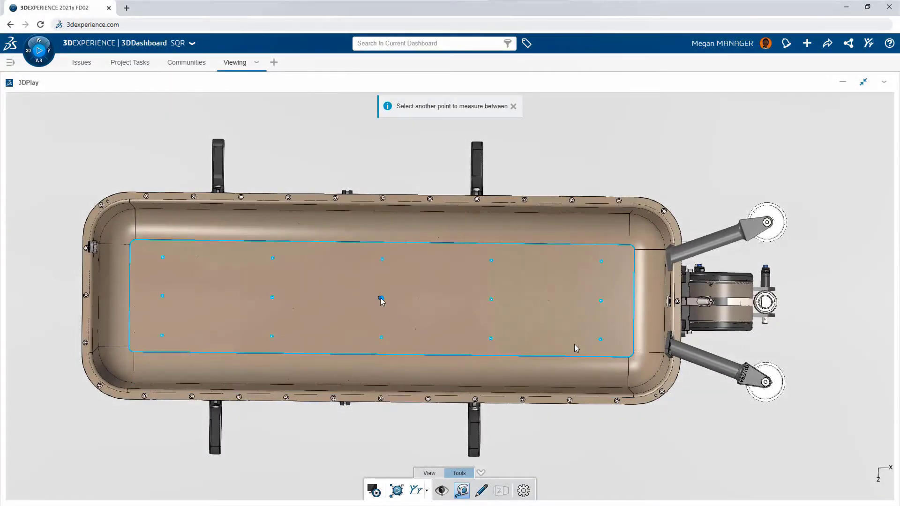
{"action": "left_click", "coordinate": [766, 223]}
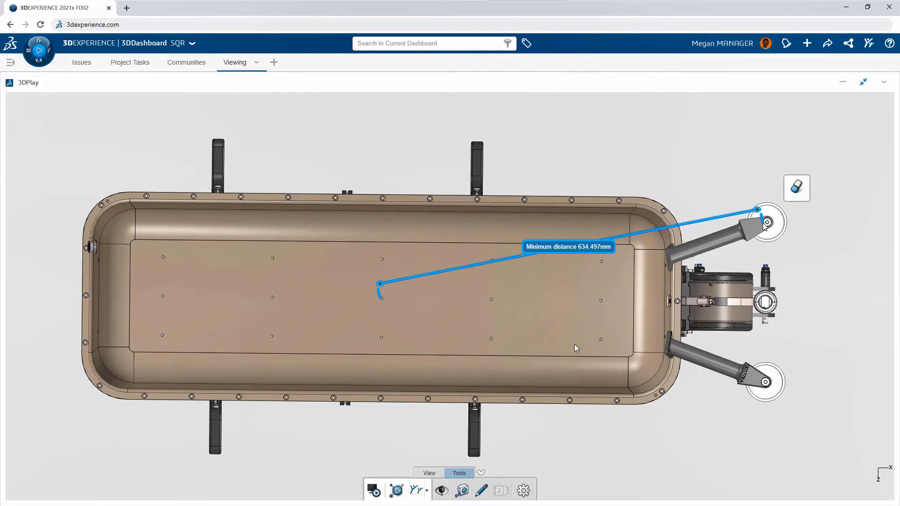
Step: Set the length unit to inches in the 3DPlay preferences and save them
{"action": "left_click", "coordinate": [523, 490]}
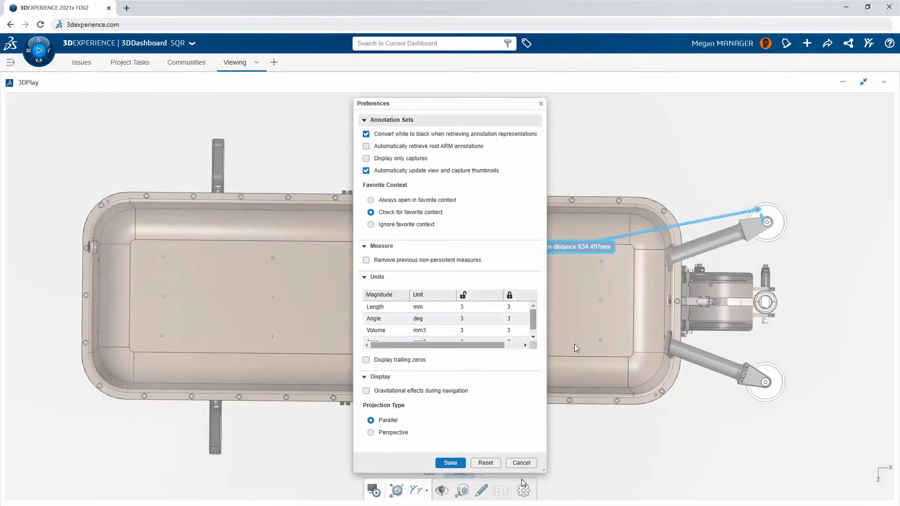
{"action": "left_click", "coordinate": [417, 306]}
{"action": "left_click", "coordinate": [431, 307]}
{"action": "left_click", "coordinate": [422, 365]}
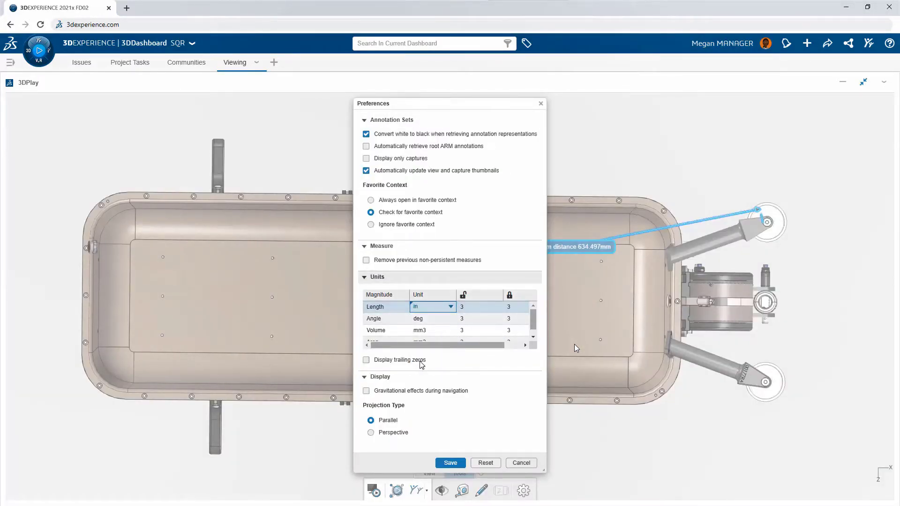
{"action": "left_click", "coordinate": [440, 463]}
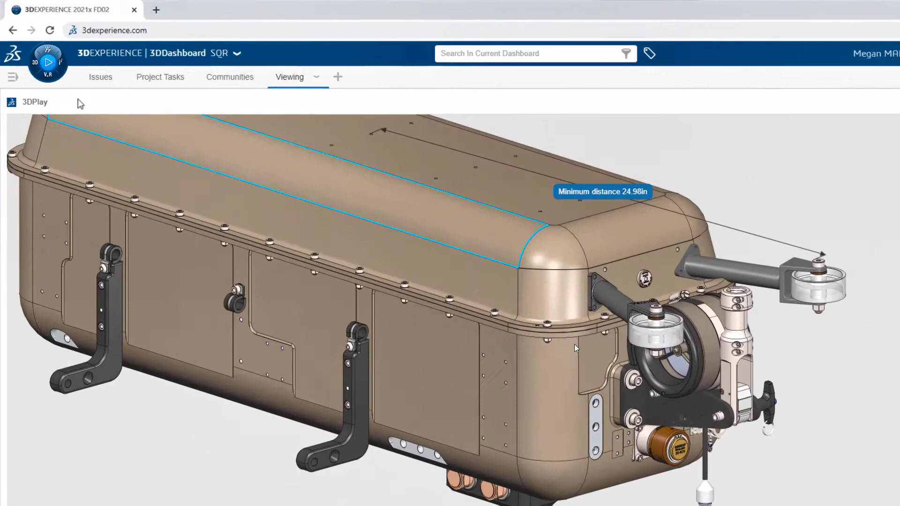
Step: Find the Issue 3D Review app by searching for "issue" and open the assembly in it
{"action": "left_click", "coordinate": [47, 62]}
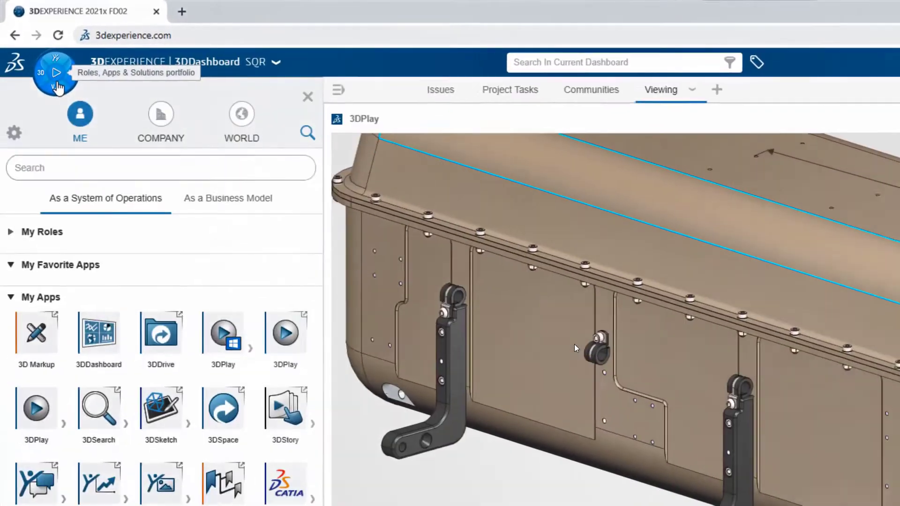
{"action": "left_click", "coordinate": [46, 138]}
{"action": "type", "text": "issue"}
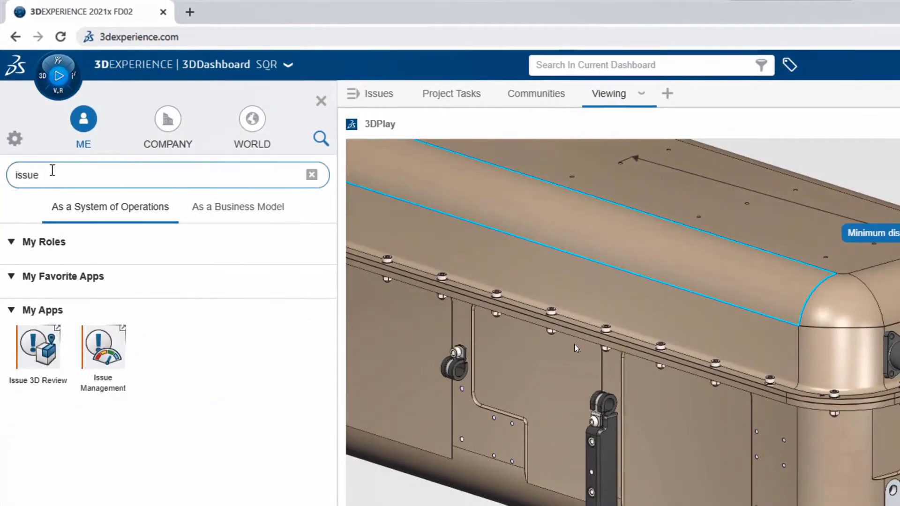
{"action": "left_click", "coordinate": [49, 344]}
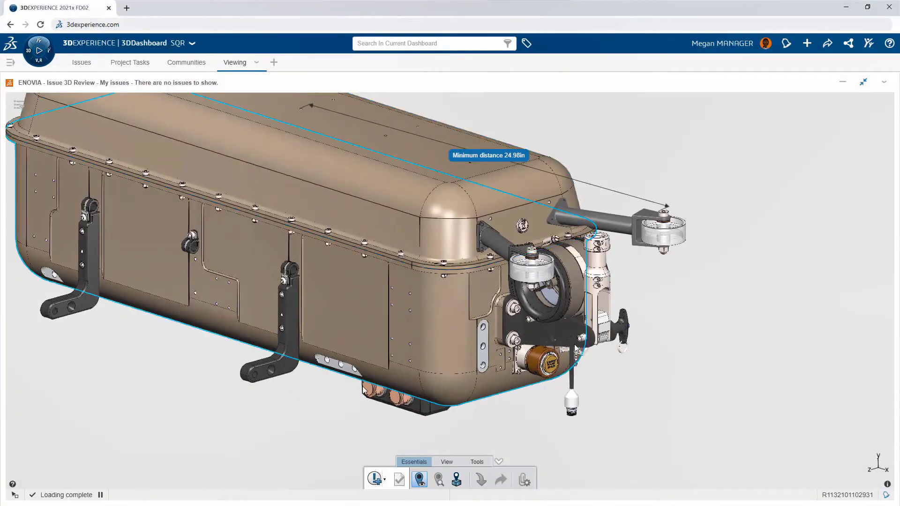
Step: Start a new issue titled "Torsion risk" with description "Possible twisting on wheel rollers" and resolution recommendation "Add stabilizer"
{"action": "left_click", "coordinate": [374, 478]}
{"action": "type", "text": "Torsion risk"}
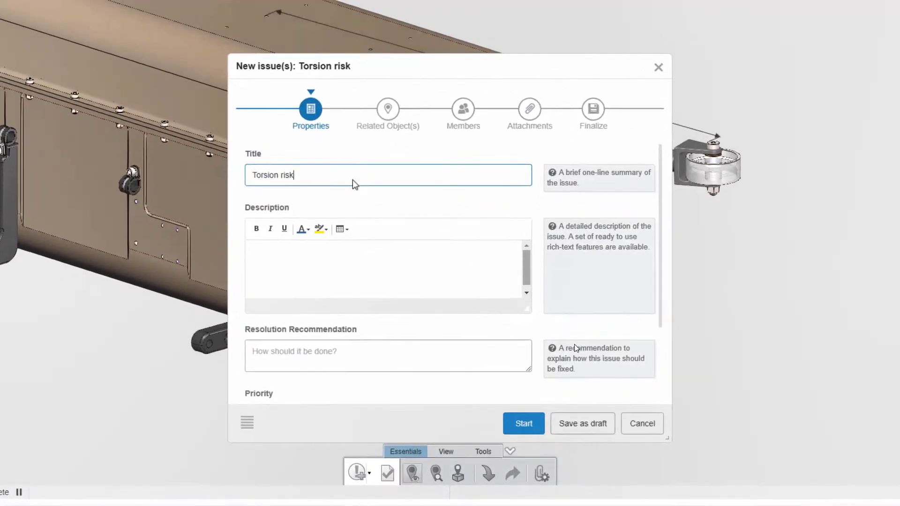
{"action": "left_click", "coordinate": [369, 297]}
{"action": "type", "text": "Possible twisting on wheel rollers"}
{"action": "left_click", "coordinate": [346, 337]}
{"action": "type", "text": "Add stabilizer"}
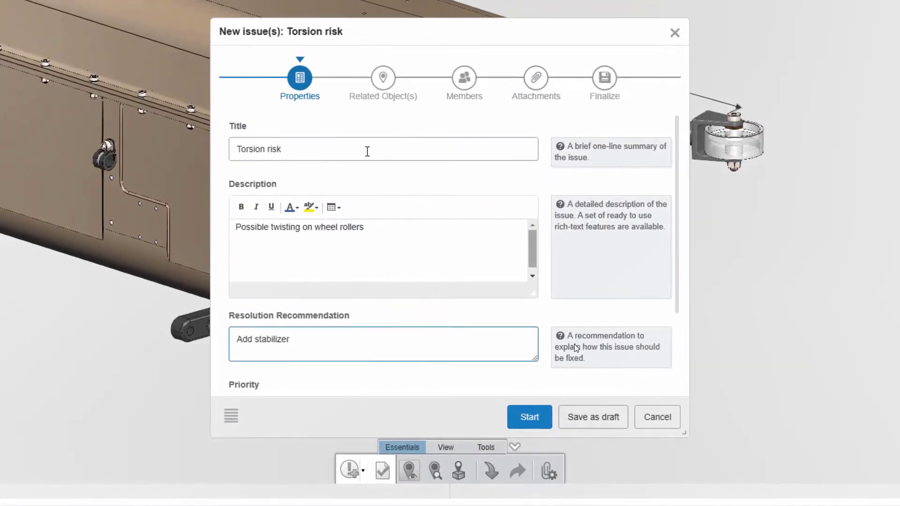
Step: Report the issue against the wall roller component 01365(-01_Default), assign it to the engineer and start it
{"action": "left_click", "coordinate": [384, 92]}
{"action": "left_click", "coordinate": [478, 126]}
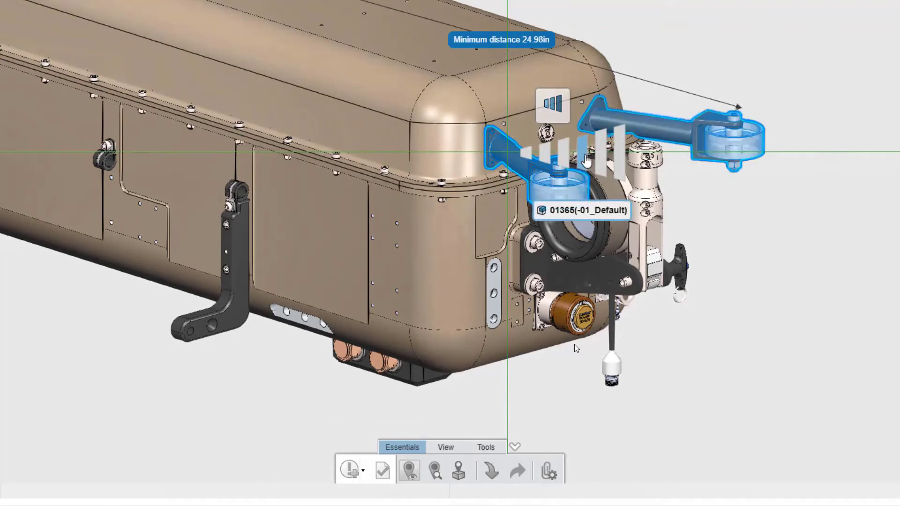
{"action": "left_click", "coordinate": [585, 159]}
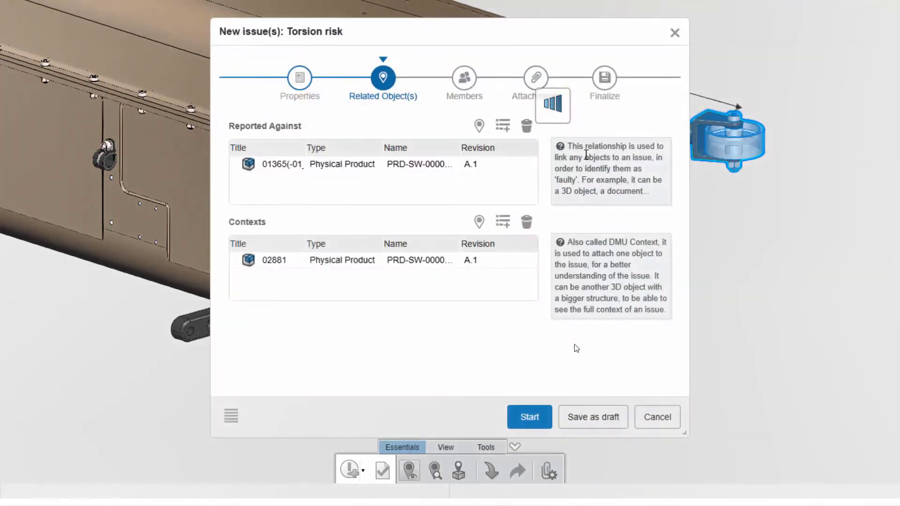
{"action": "left_click", "coordinate": [464, 78]}
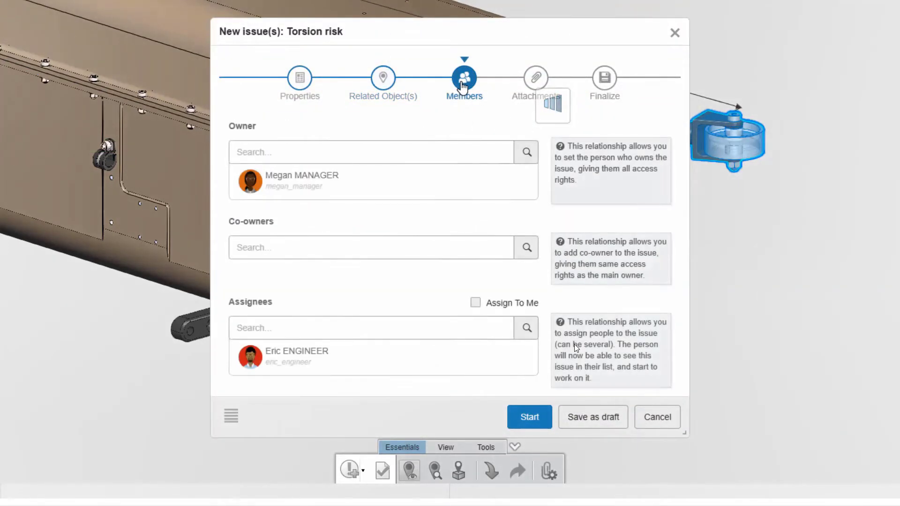
{"action": "left_click", "coordinate": [513, 419]}
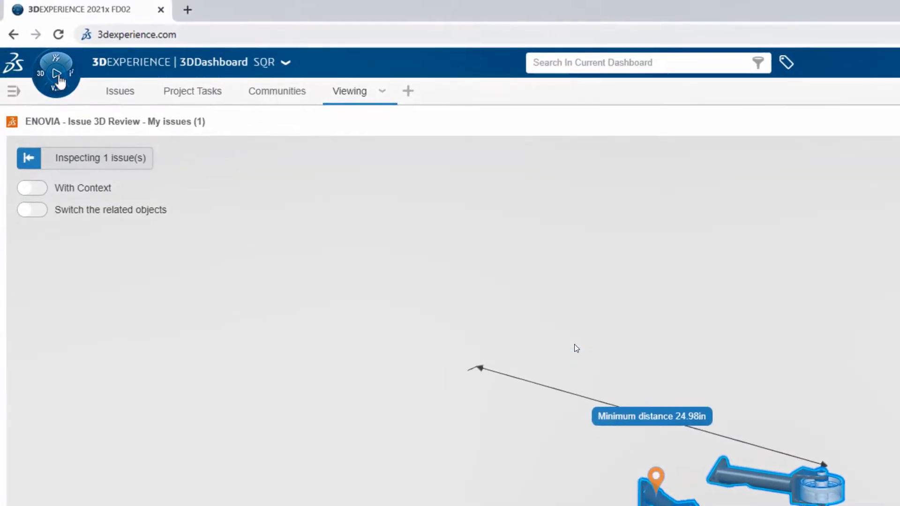
Step: Open the issue in the 3D Markup app and create a markup titled "Torsion risk" for it
{"action": "left_click", "coordinate": [56, 75]}
{"action": "left_click", "coordinate": [16, 174]}
{"action": "type", "text": "mark"}
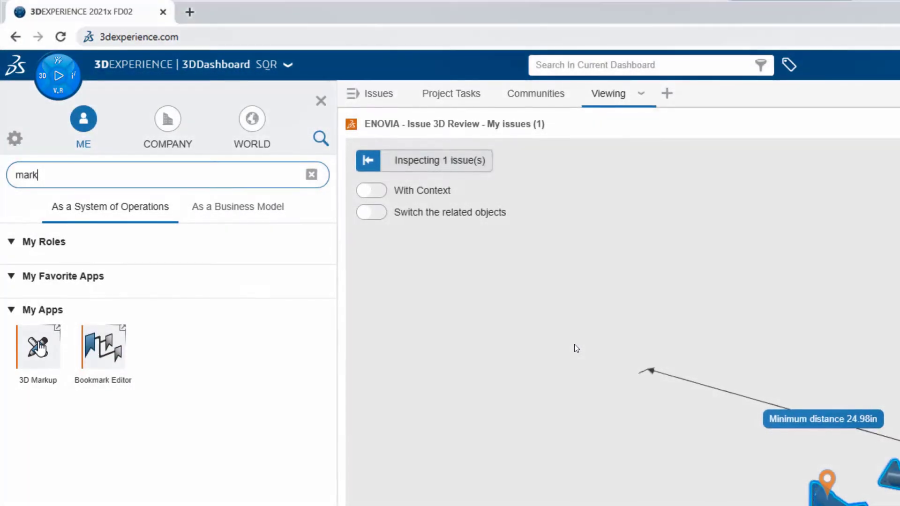
{"action": "left_click", "coordinate": [38, 347]}
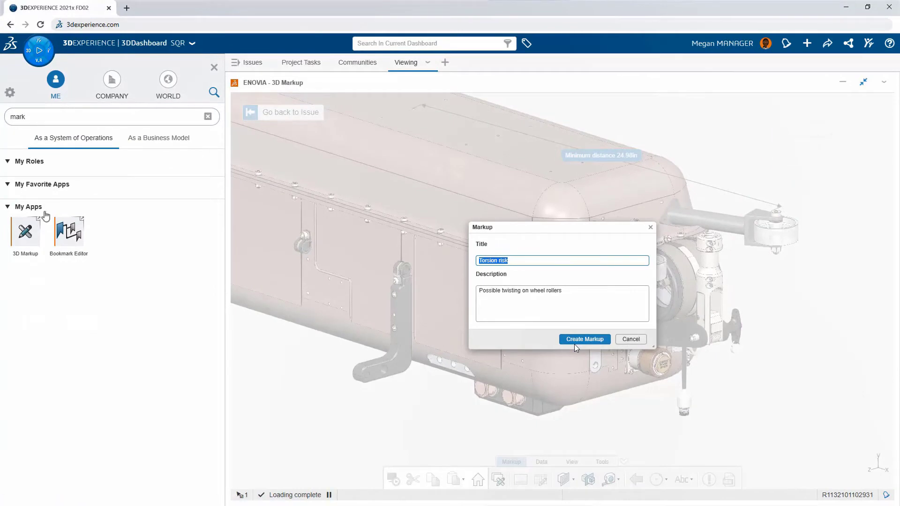
{"action": "left_click", "coordinate": [214, 67]}
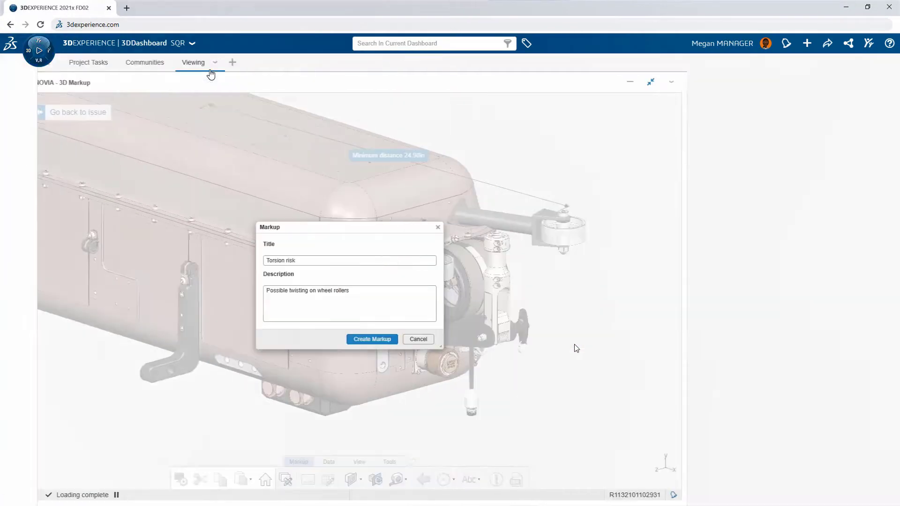
{"action": "left_click", "coordinate": [457, 340]}
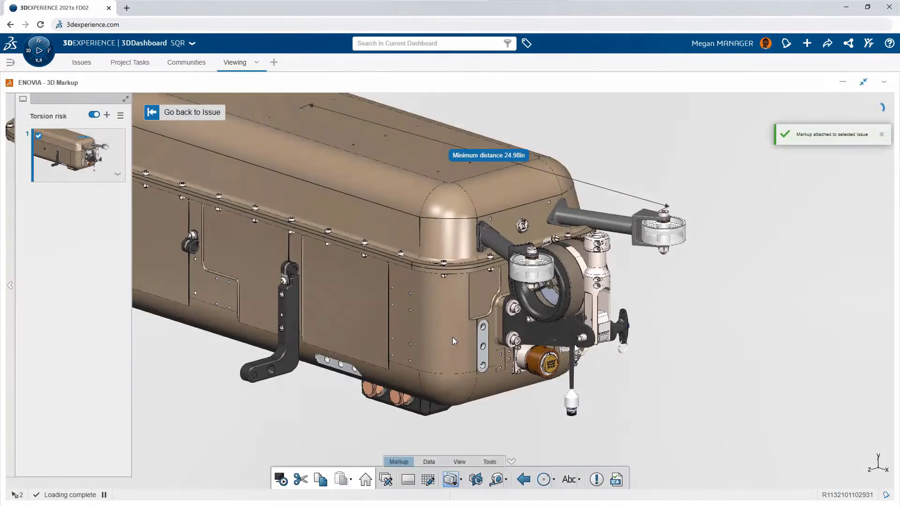
Step: Orient the assembly to a top view on a second slide of the Torsion risk markup
{"action": "left_click", "coordinate": [459, 462]}
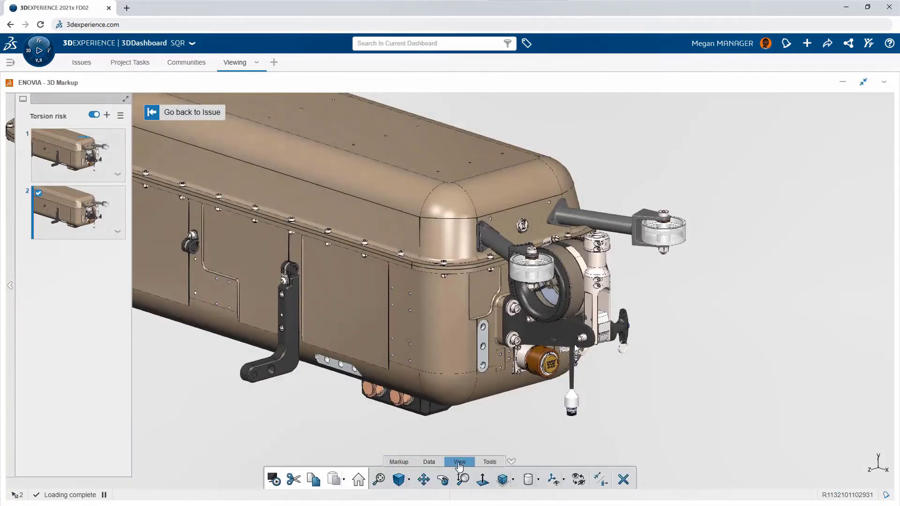
{"action": "left_click", "coordinate": [514, 486]}
{"action": "left_click", "coordinate": [518, 398]}
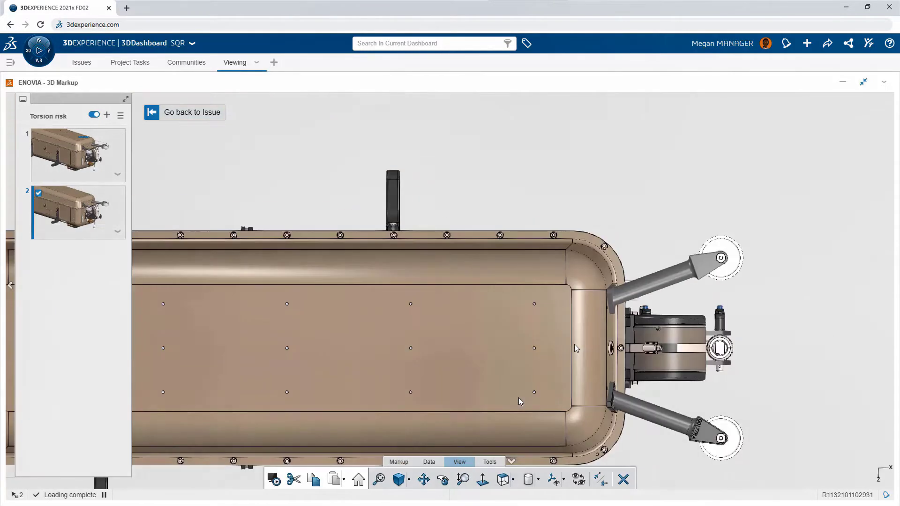
Step: Draw a red freehand line across both roller arms, add the text "Add stabilizer", and return to the issue
{"action": "left_click", "coordinate": [398, 462]}
{"action": "left_click", "coordinate": [553, 480]}
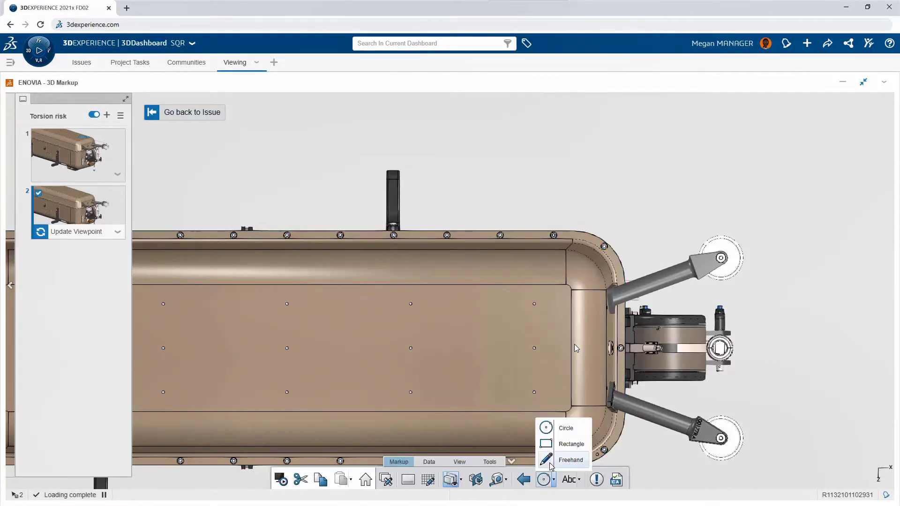
{"action": "left_click", "coordinate": [550, 463]}
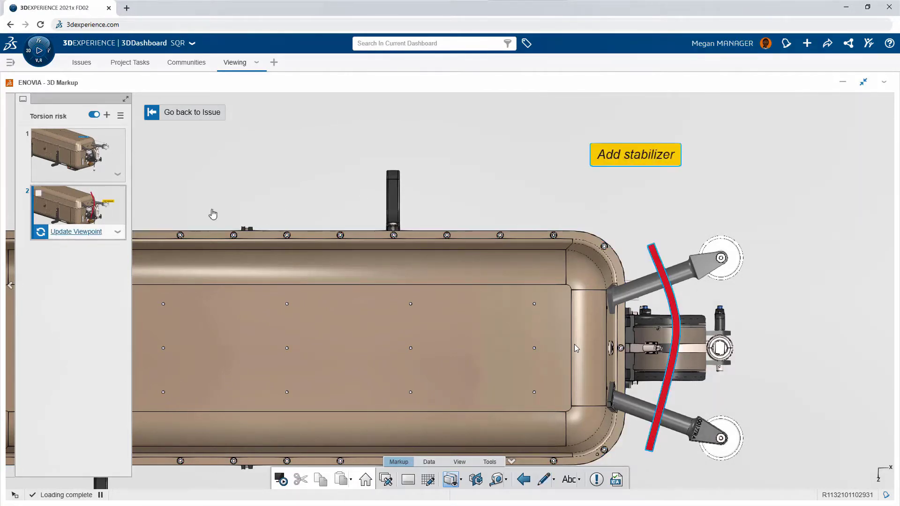
{"action": "left_click", "coordinate": [152, 113]}
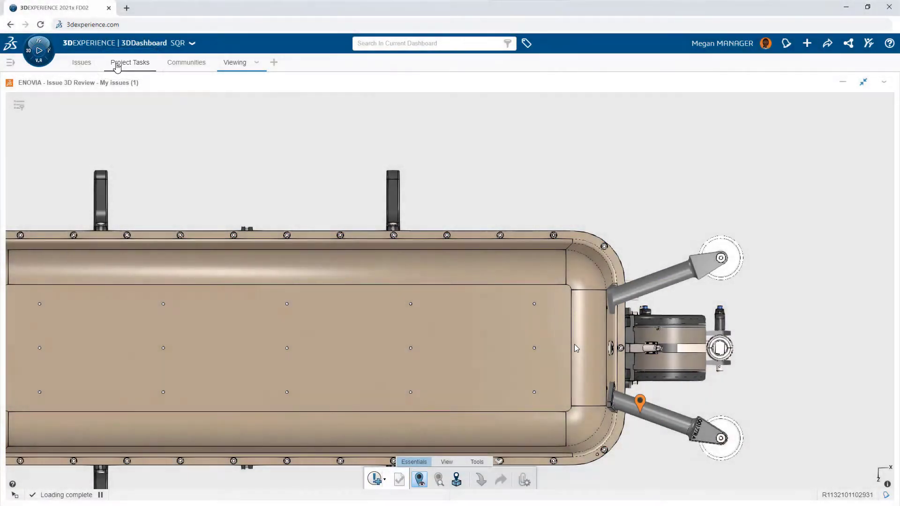
Step: Create a task named "Add hardware and drawing" in the dashboard's Project Tasks and open its details
{"action": "left_click", "coordinate": [117, 65]}
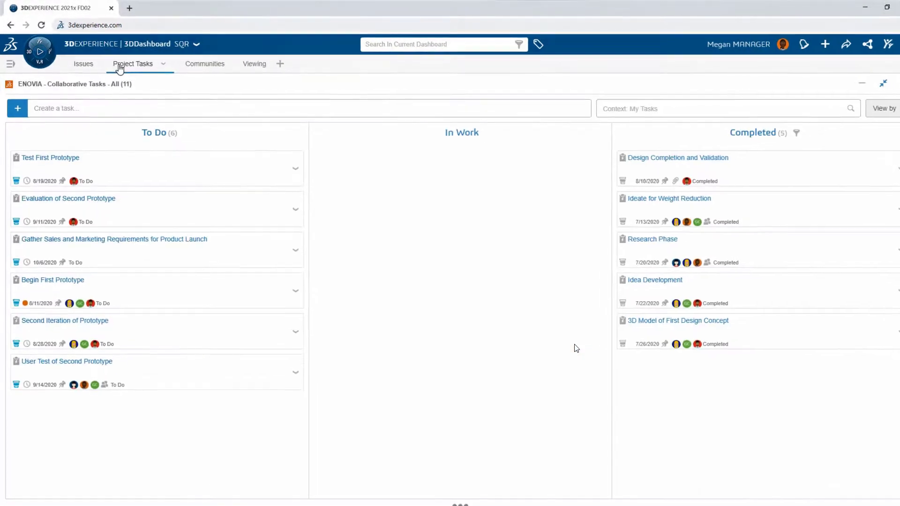
{"action": "left_click", "coordinate": [39, 124]}
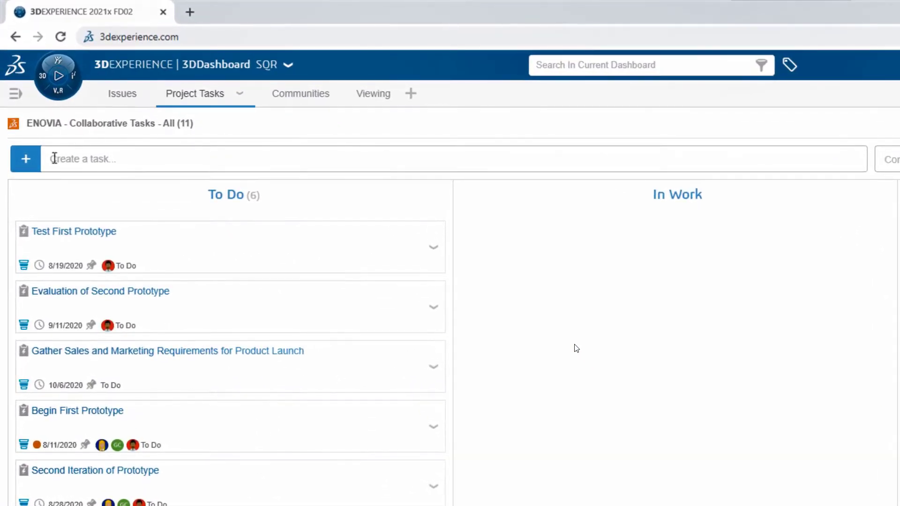
{"action": "type", "text": "Add hardware and drawing"}
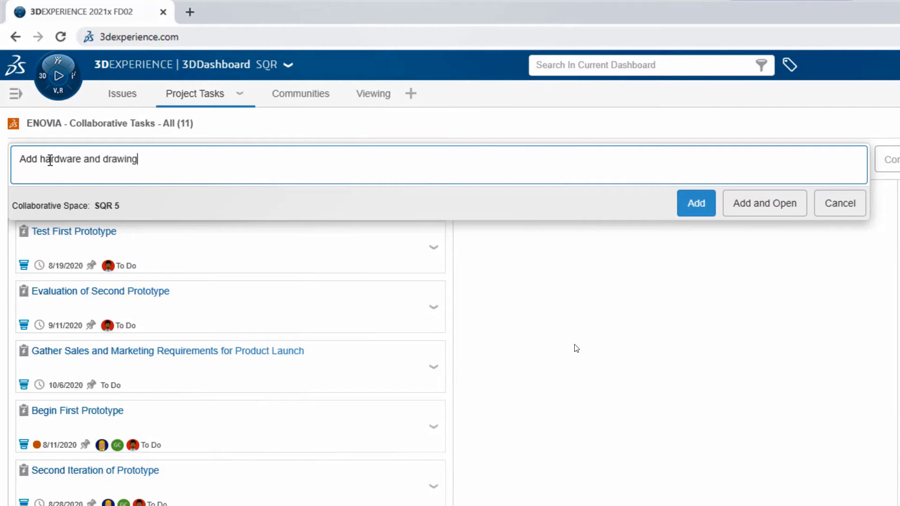
{"action": "left_click", "coordinate": [740, 203]}
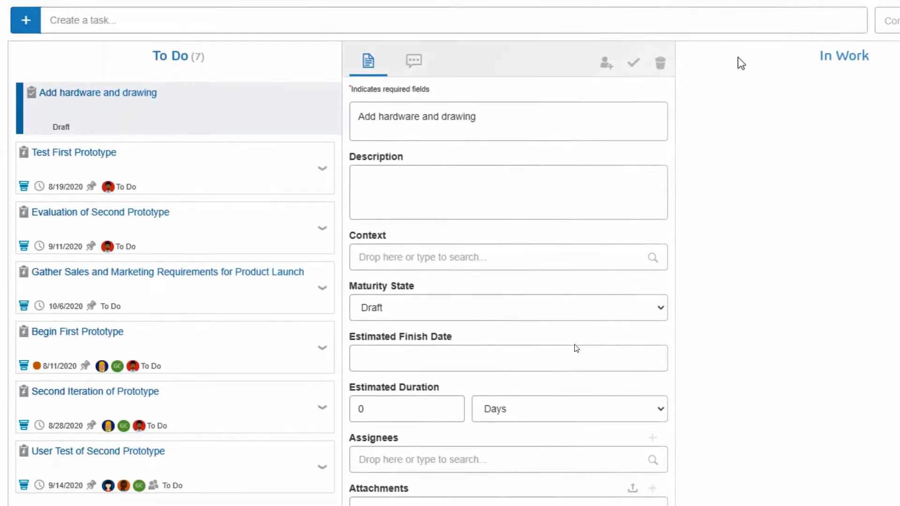
Step: Describe the task as "Add fastener kit and create drawing with BOM", with maturity state To Do and estimated duration 1 day
{"action": "left_click", "coordinate": [387, 242]}
{"action": "type", "text": "Add fastener kit and create drawing with BOM"}
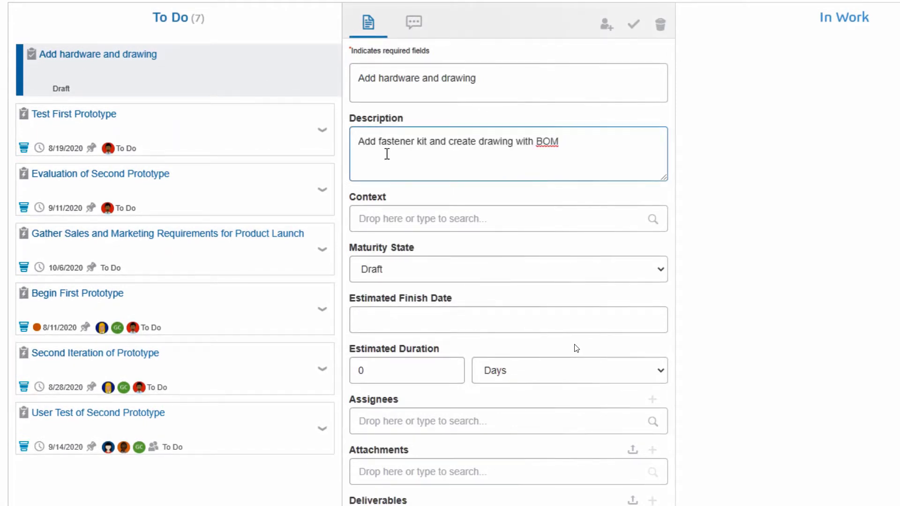
{"action": "left_click", "coordinate": [408, 269]}
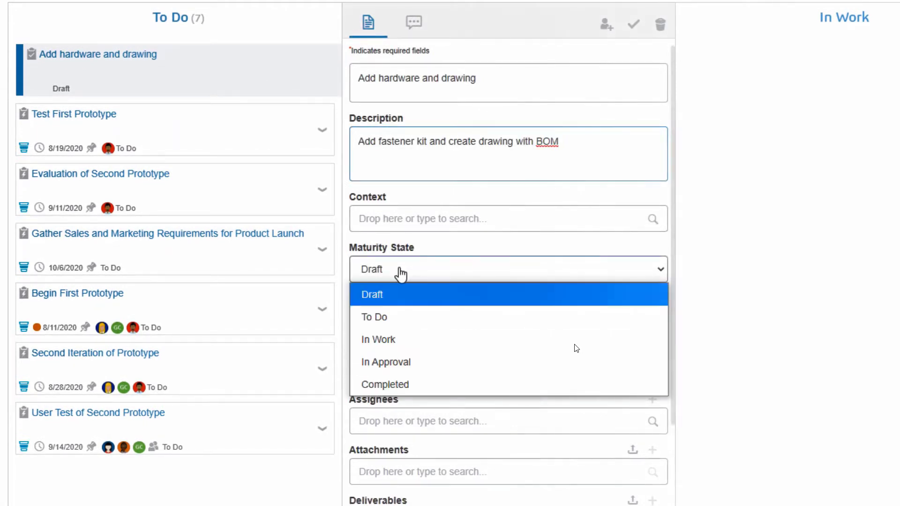
{"action": "left_click", "coordinate": [408, 316]}
{"action": "left_click", "coordinate": [388, 371]}
{"action": "type", "text": "1"}
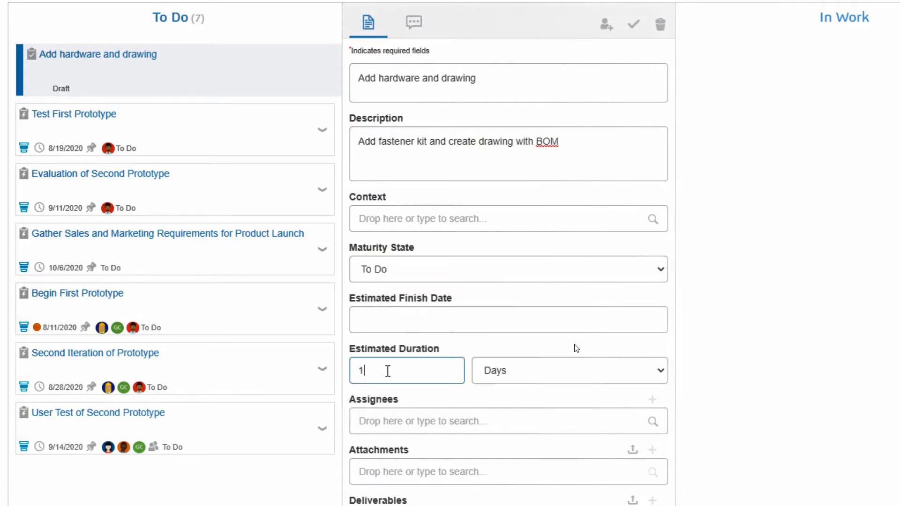
Step: Assign the task to the designer, attach 01369(-01 Default), then save and close the task
{"action": "left_click", "coordinate": [390, 416]}
{"action": "type", "text": "deb"}
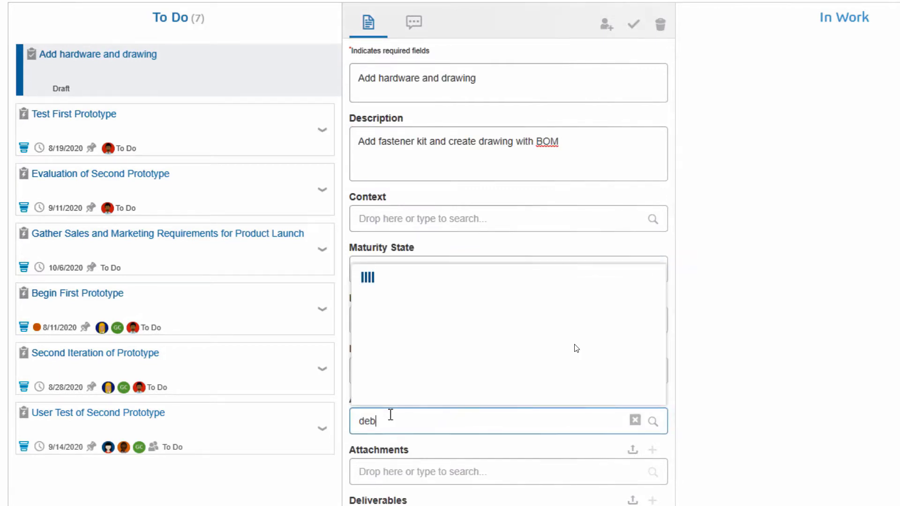
{"action": "left_click", "coordinate": [397, 350]}
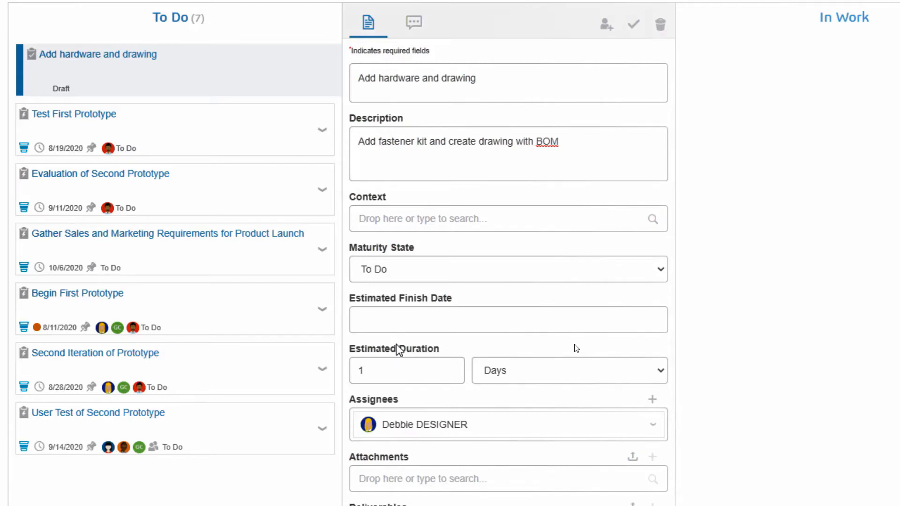
{"action": "left_click", "coordinate": [360, 479]}
{"action": "type", "text": "1369"}
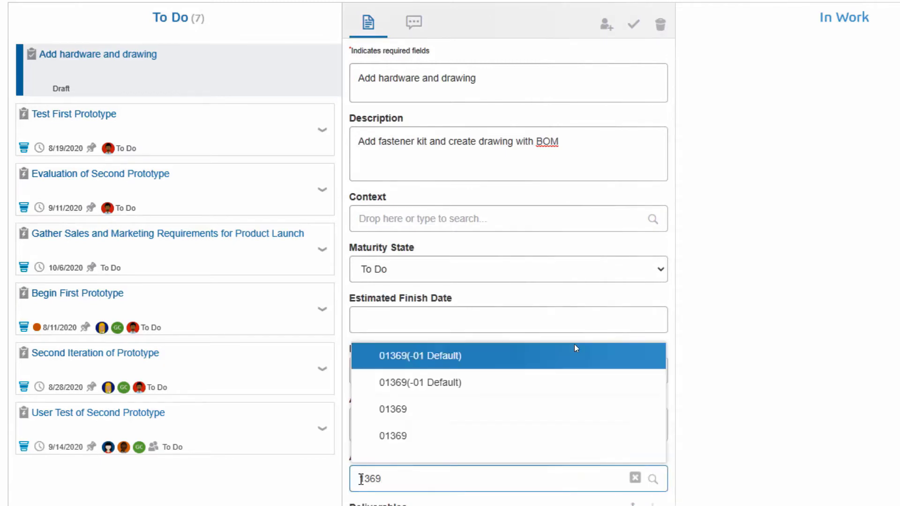
{"action": "type", "text": " b"}
{"action": "left_click", "coordinate": [367, 400]}
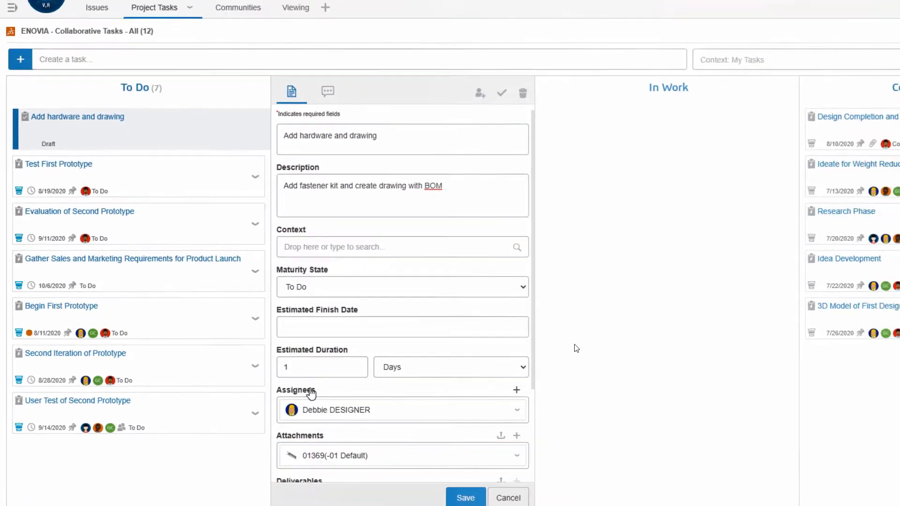
{"action": "left_click", "coordinate": [382, 482]}
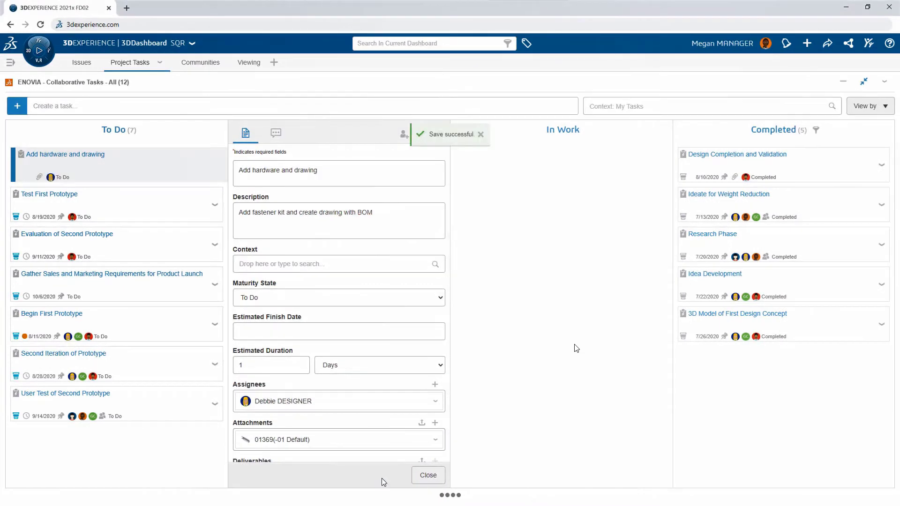
{"action": "left_click", "coordinate": [418, 476]}
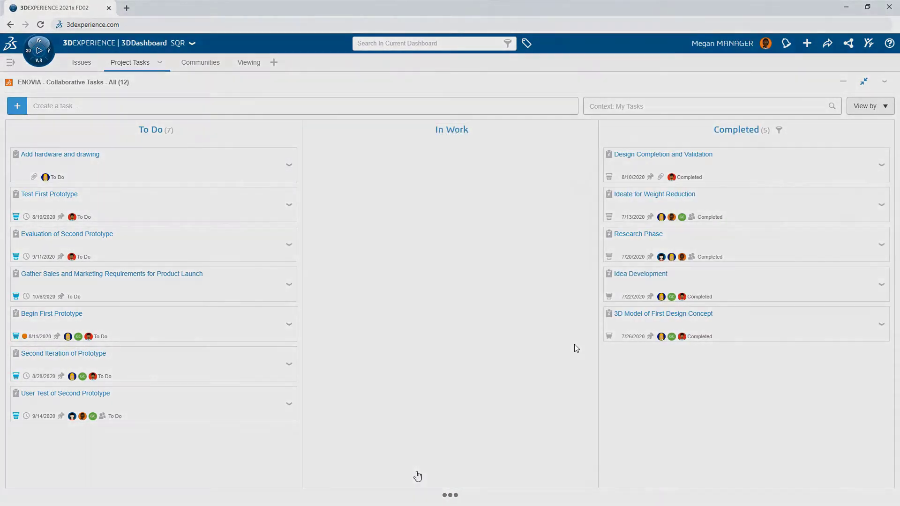